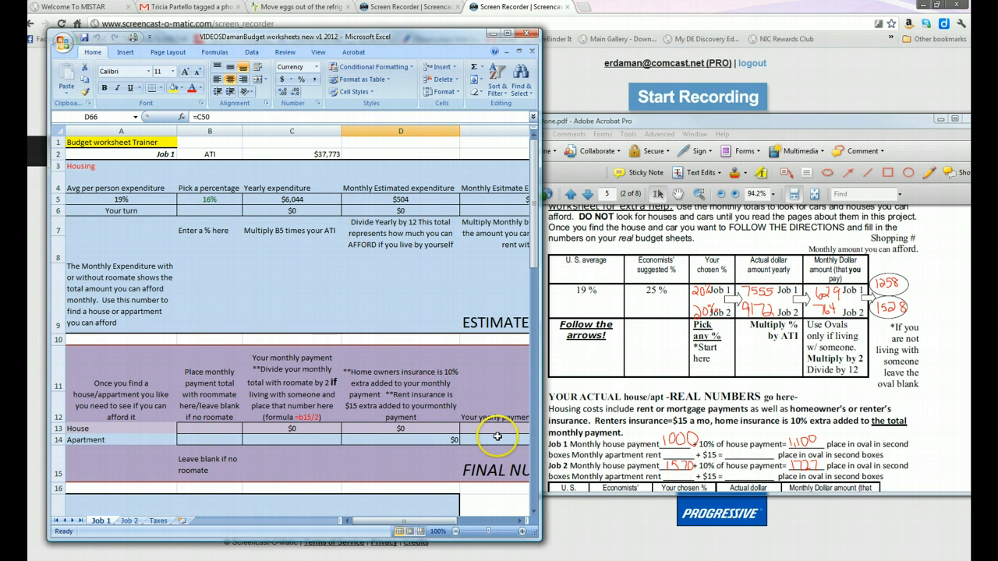
Consult the housing section of the practice page PDF, and set the Job 1 housing percentage in the "Your turn" row to 20%
{"action": "left_click", "coordinate": [638, 356]}
{"action": "scroll", "coordinate": [638, 356], "scroll_direction": "up", "scroll_amount": 4}
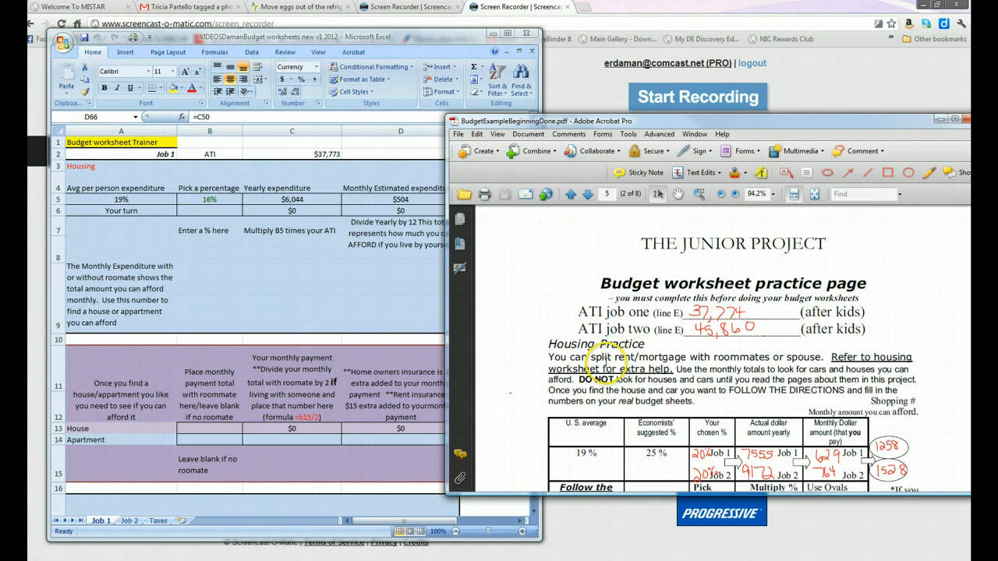
{"action": "scroll", "coordinate": [608, 347], "scroll_direction": "down", "scroll_amount": 1}
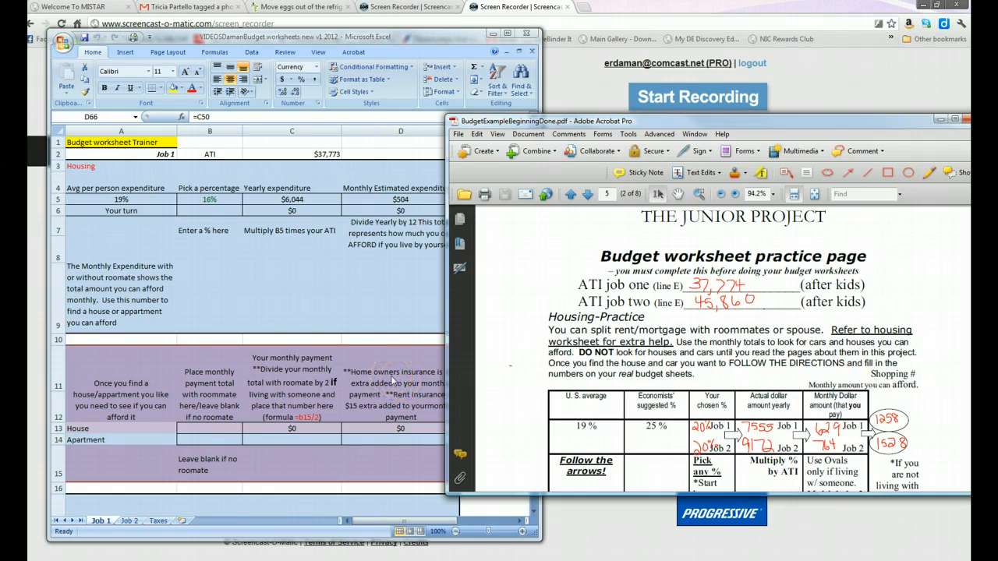
{"action": "scroll", "coordinate": [575, 399], "scroll_direction": "down", "scroll_amount": 1}
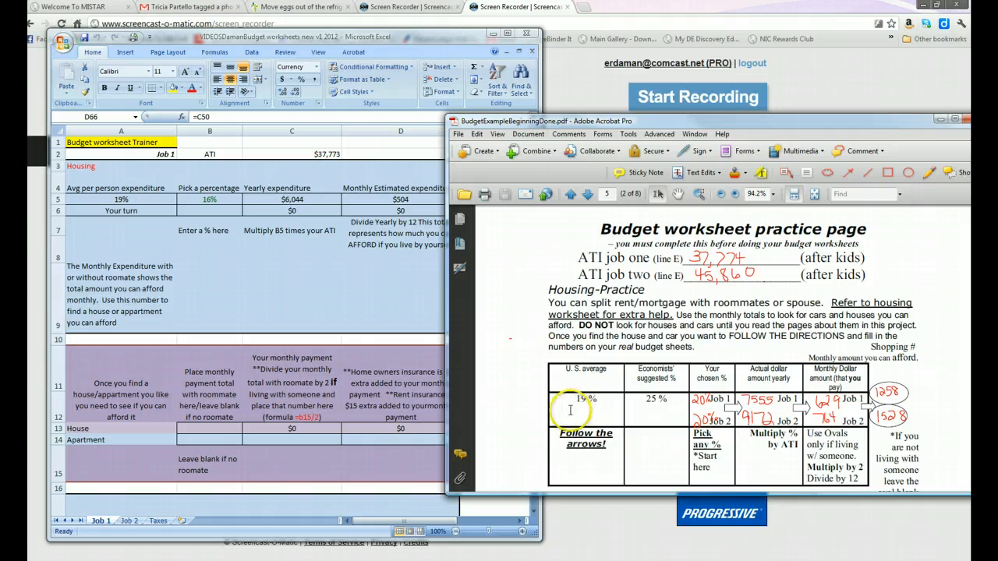
{"action": "scroll", "coordinate": [574, 399], "scroll_direction": "down", "scroll_amount": 1}
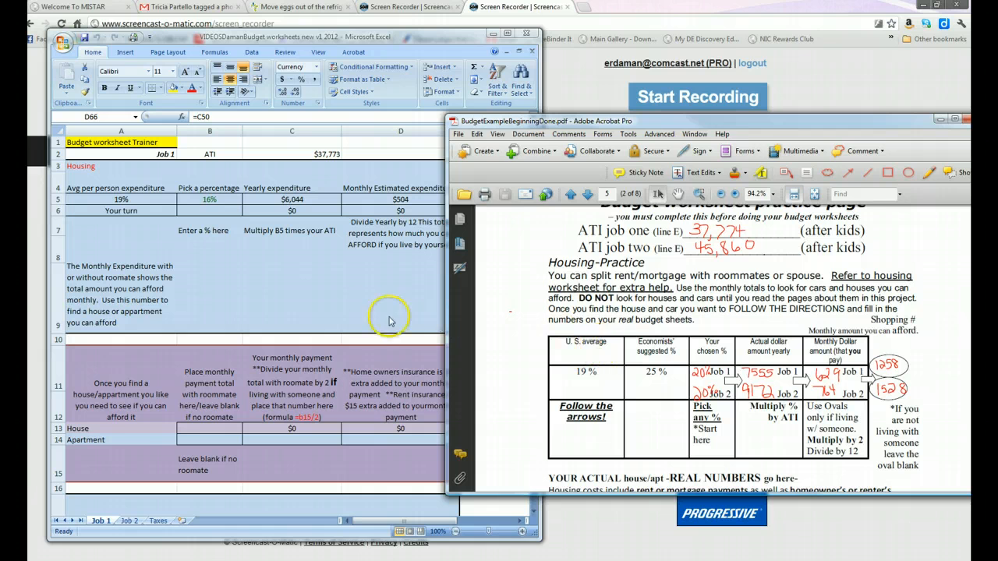
{"action": "left_click", "coordinate": [288, 289]}
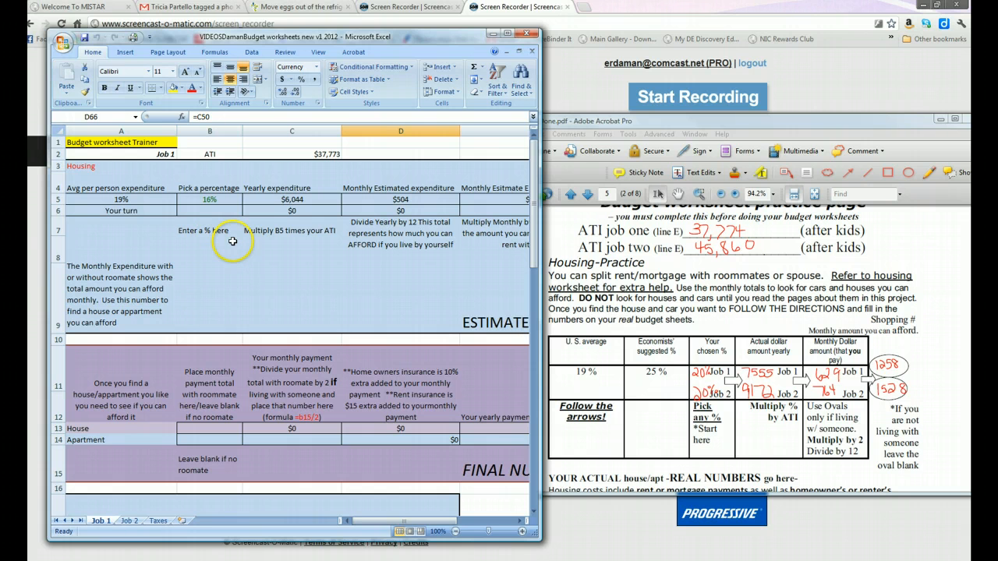
{"action": "left_click", "coordinate": [214, 211]}
{"action": "type", "text": "20"}
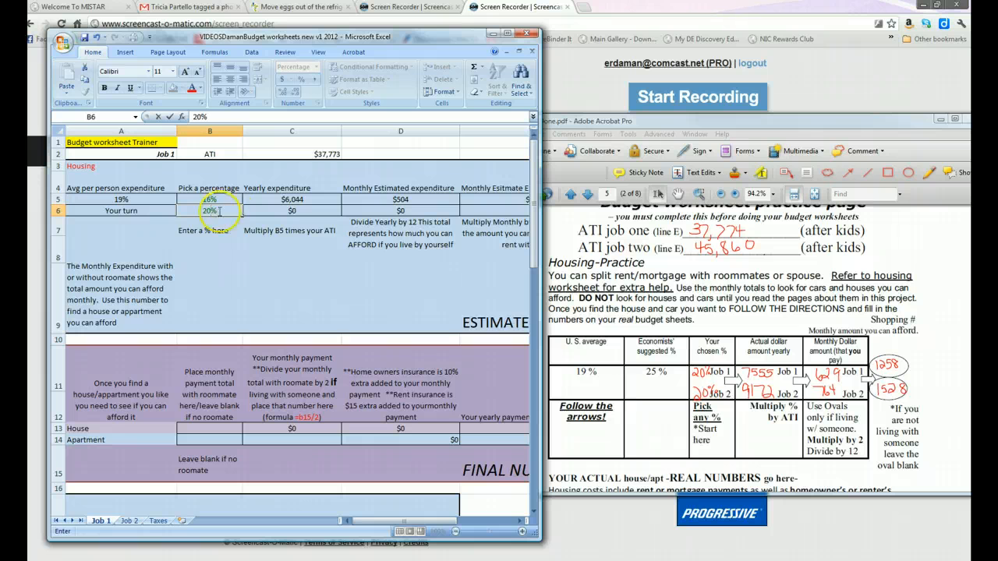
{"action": "type", "text": "0"}
{"action": "key", "text": "Return"}
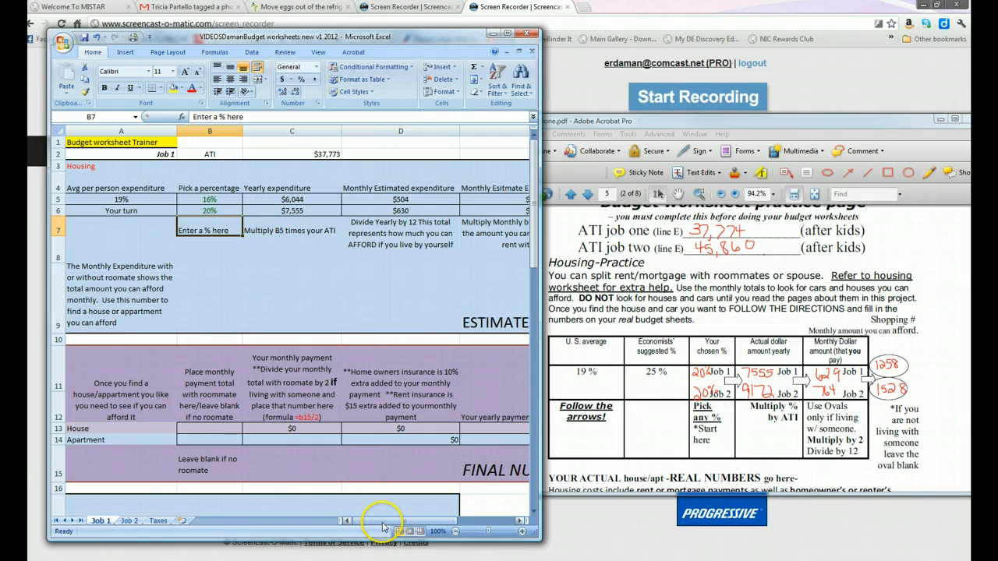
{"action": "left_click_drag", "start_coordinate": [379, 521], "coordinate": [389, 526]}
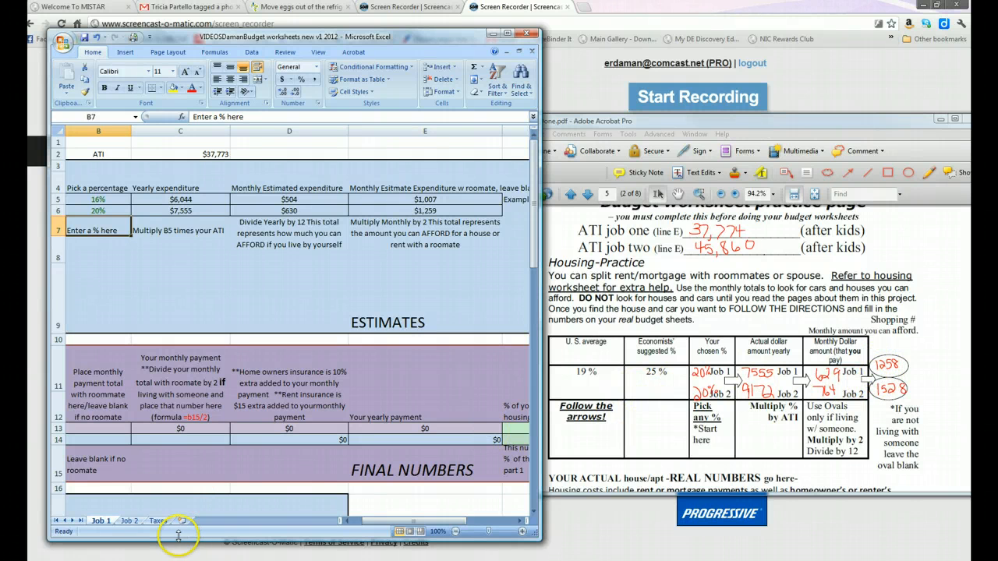
On the Job 2 sheet, set the housing percentage in the "Your turn" row to 20% and check the resulting estimates
{"action": "left_click", "coordinate": [130, 521]}
{"action": "scroll", "coordinate": [213, 423], "scroll_direction": "up", "scroll_amount": 16}
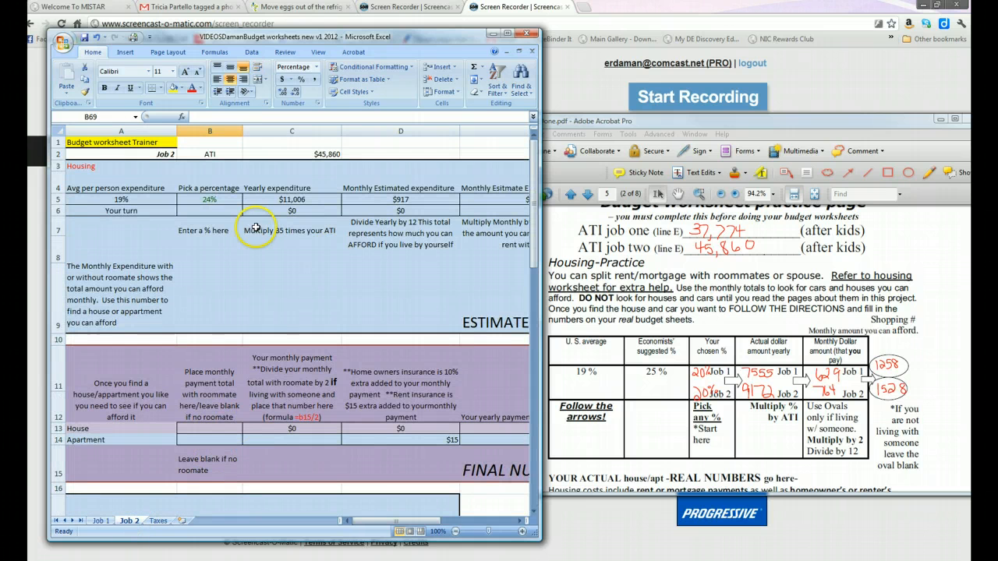
{"action": "left_click", "coordinate": [230, 211]}
{"action": "type", "text": "20"}
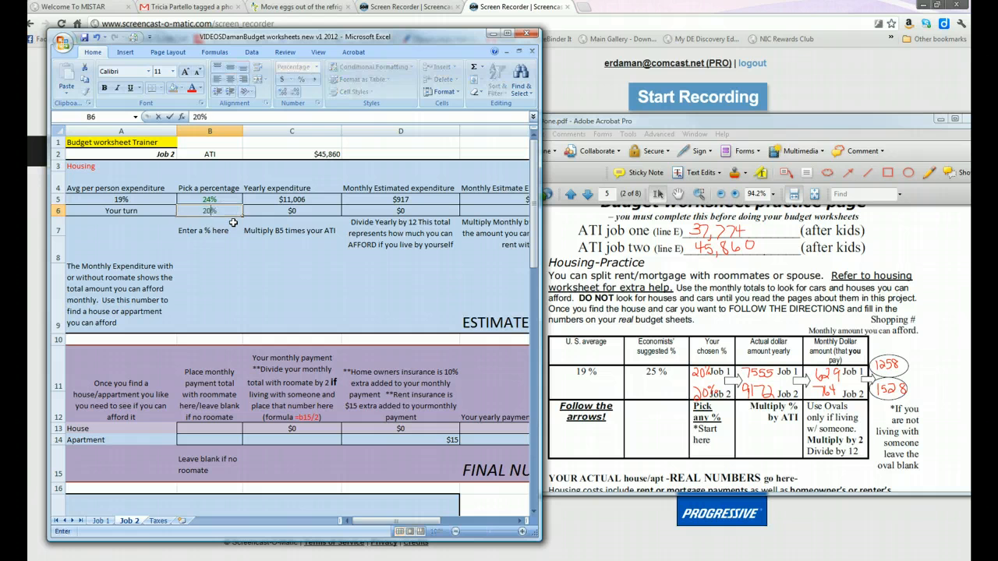
{"action": "key", "text": "Return"}
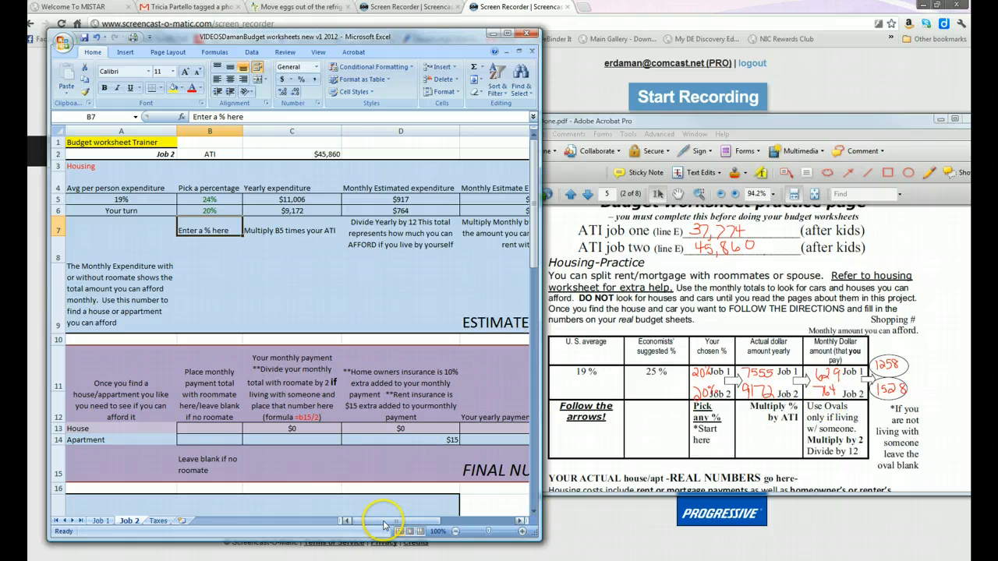
{"action": "left_click_drag", "start_coordinate": [390, 521], "coordinate": [401, 521]}
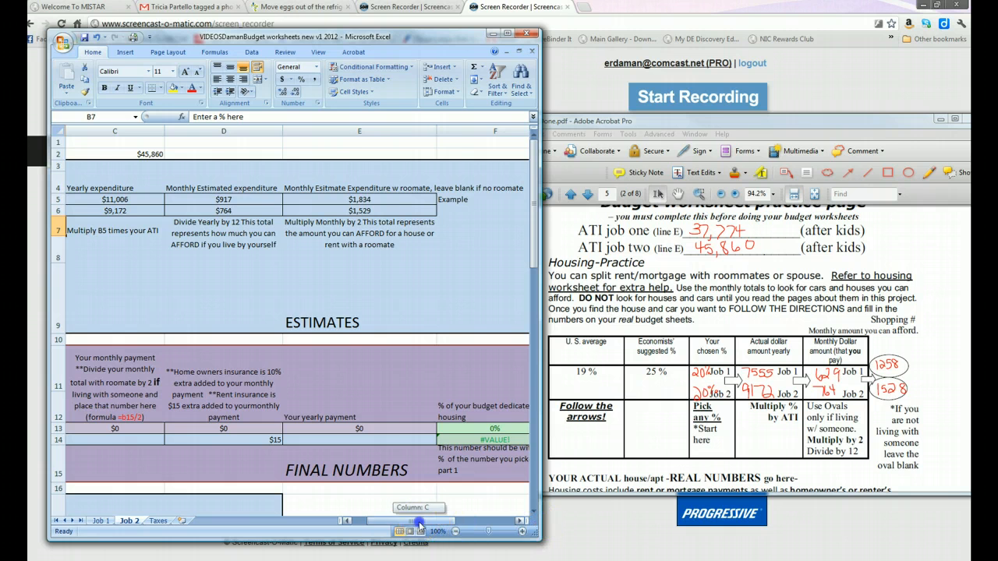
{"action": "left_click_drag", "start_coordinate": [412, 521], "coordinate": [399, 521]}
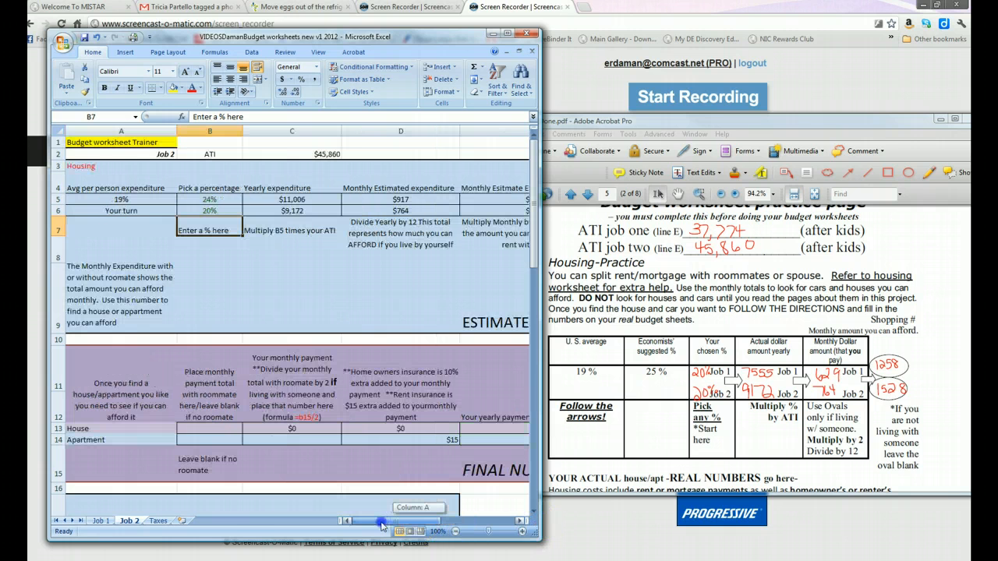
Return to the Job 1 sheet and open Job1House.pdf from the New Junior Project 2012 folder
{"action": "left_click", "coordinate": [100, 520]}
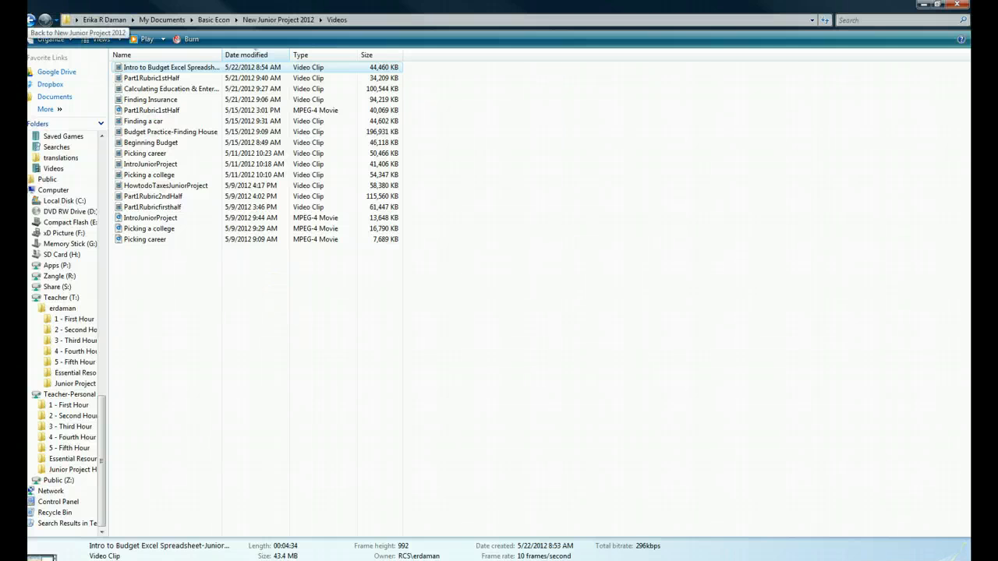
{"action": "left_click", "coordinate": [31, 21]}
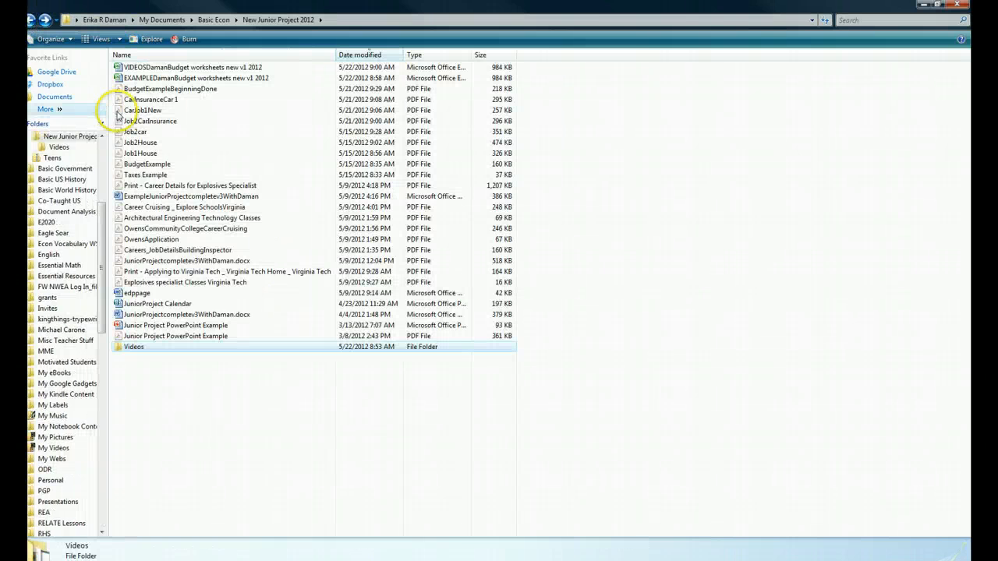
{"action": "double_click", "coordinate": [161, 155]}
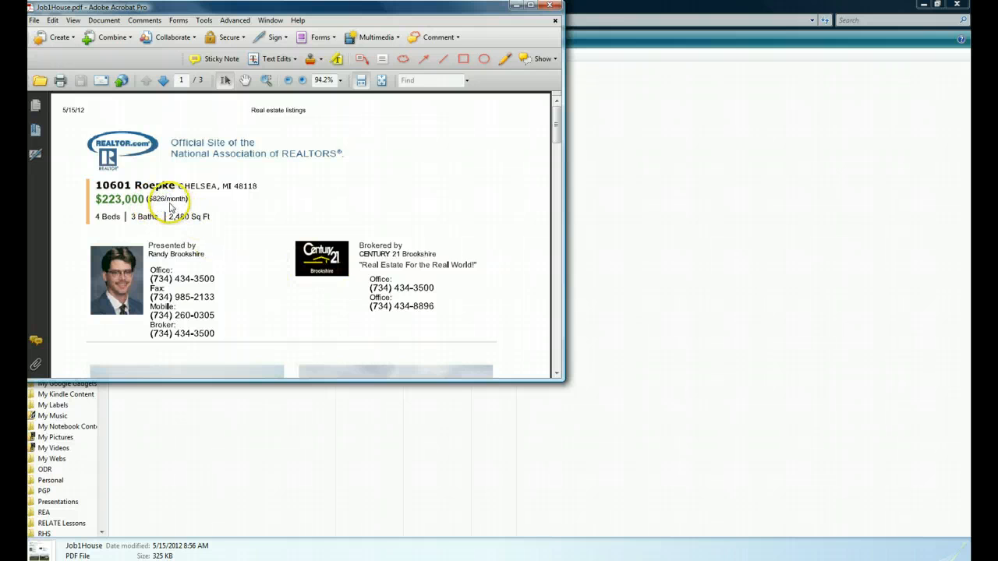
Activate text highlighting on the listing and run character analysis on the scanned page, with the alert set not to show again
{"action": "left_click", "coordinate": [336, 59]}
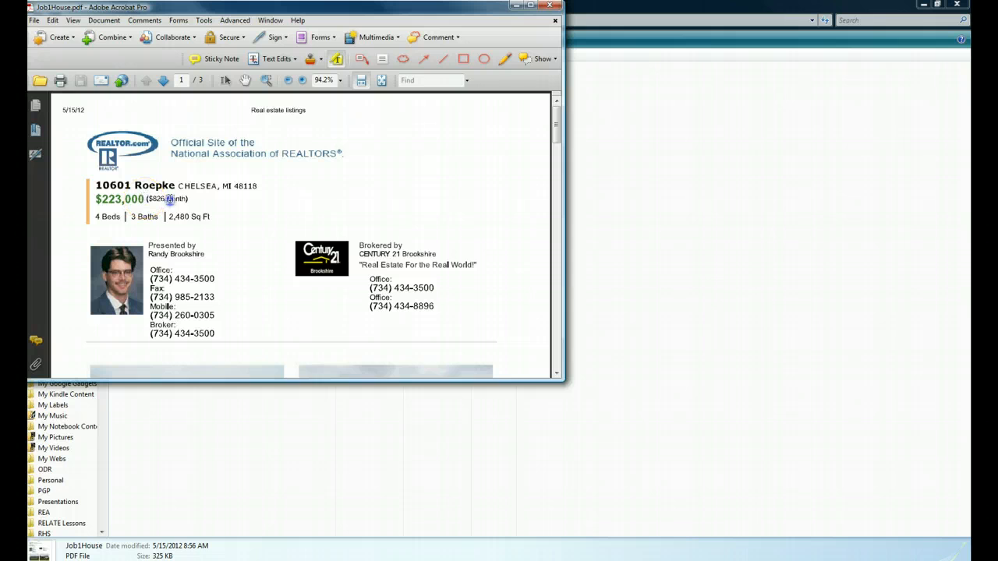
{"action": "left_click", "coordinate": [179, 199]}
{"action": "left_click", "coordinate": [171, 206]}
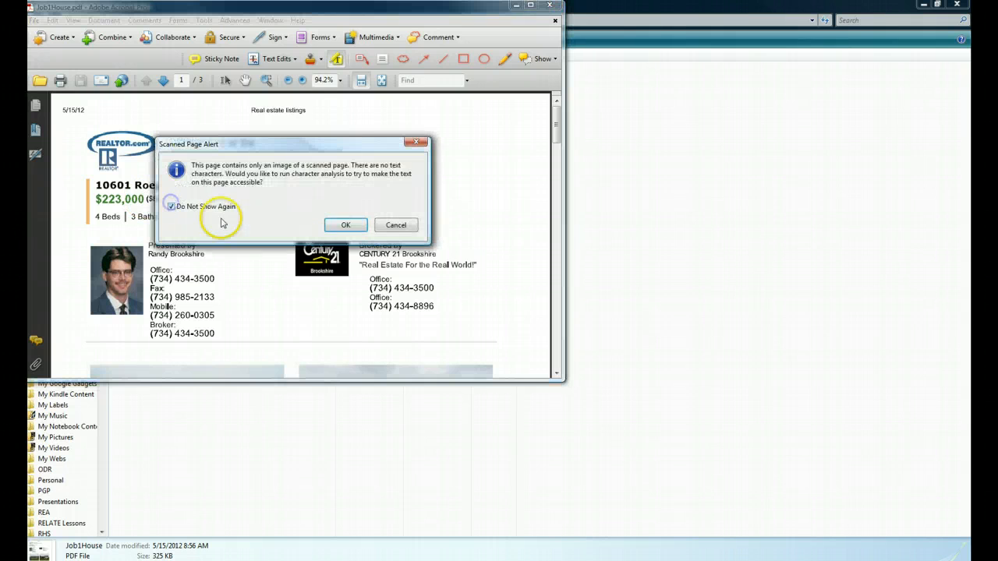
{"action": "left_click", "coordinate": [344, 226]}
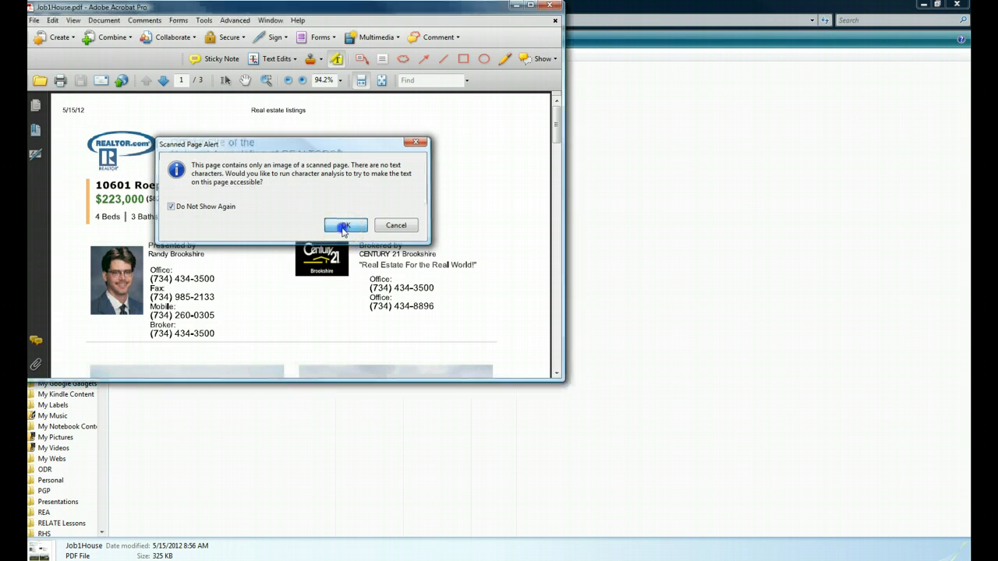
{"action": "left_click", "coordinate": [288, 288]}
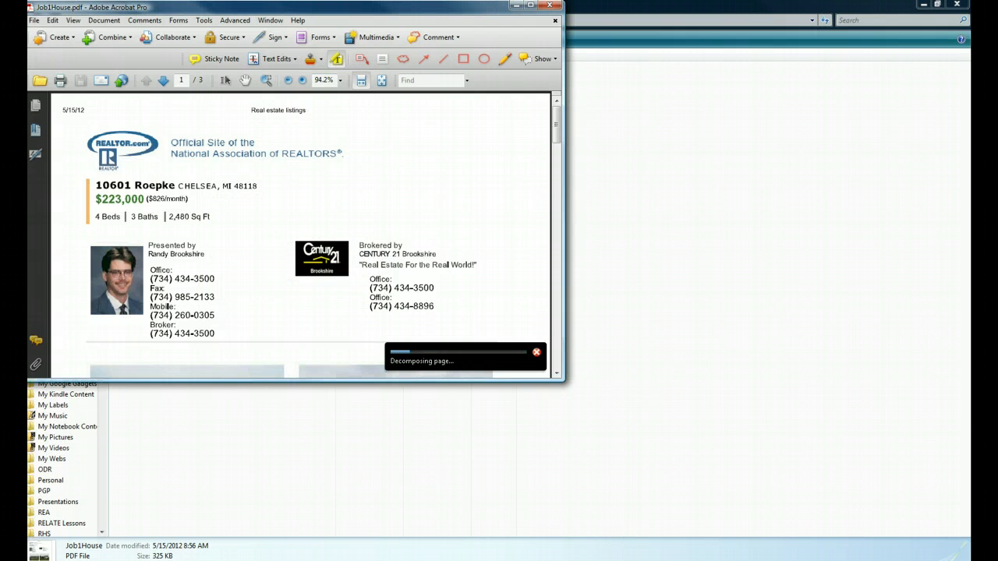
Select the House cell for the monthly payment total on the Job 1 sheet, and review the house listing's mortgage scenario in the browser
{"action": "left_click", "coordinate": [390, 560]}
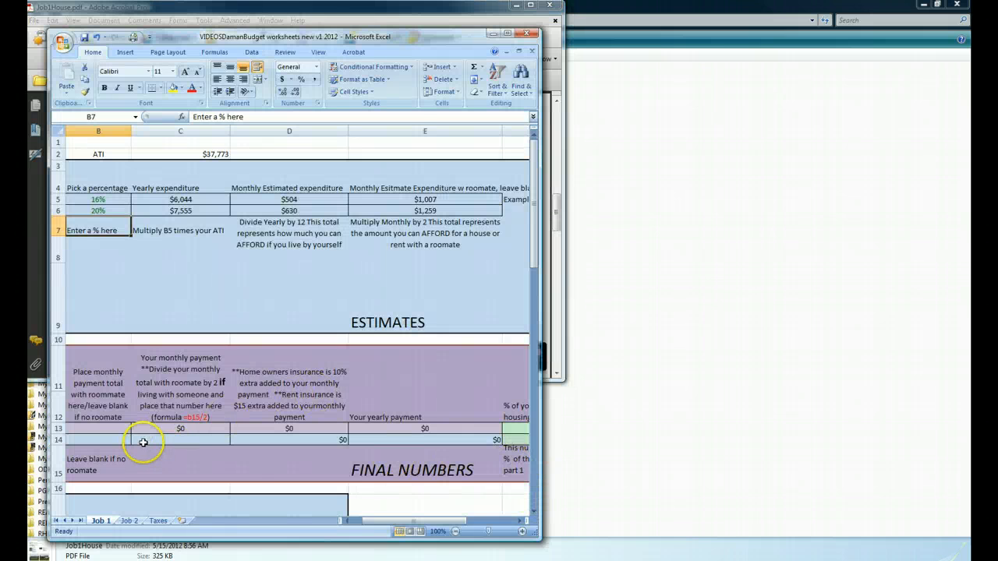
{"action": "left_click", "coordinate": [96, 428]}
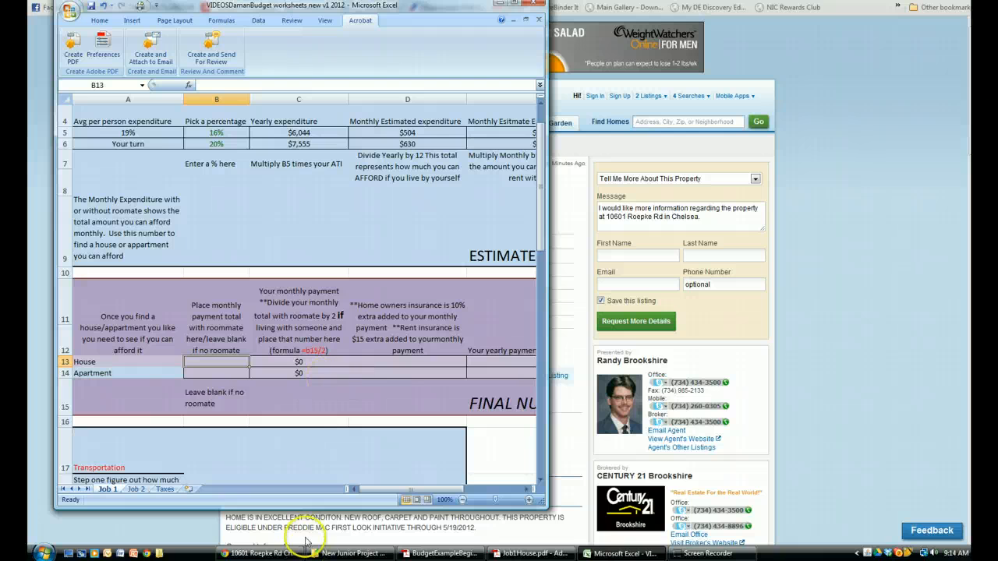
{"action": "left_click", "coordinate": [249, 553]}
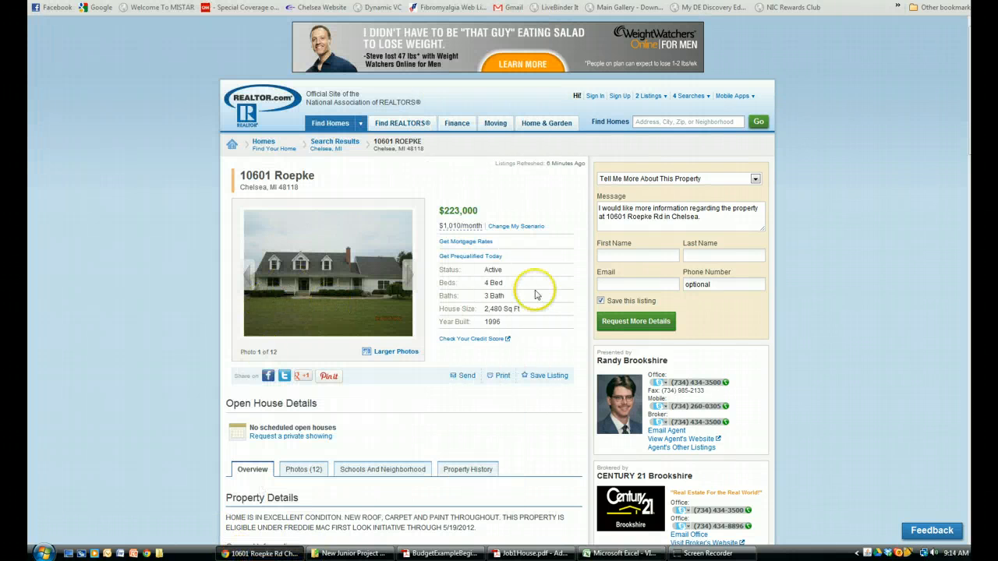
{"action": "left_click", "coordinate": [497, 233]}
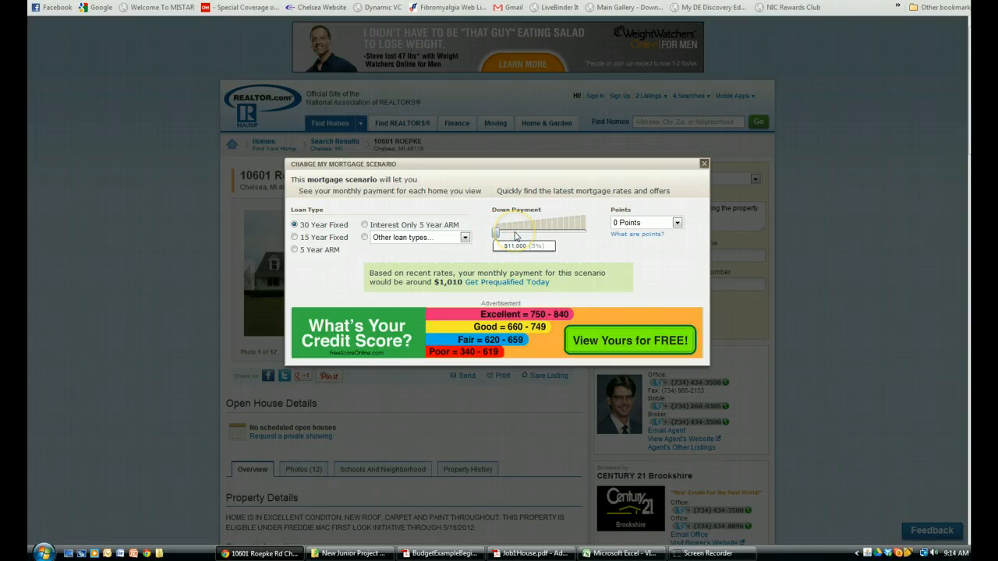
{"action": "left_click", "coordinate": [527, 235]}
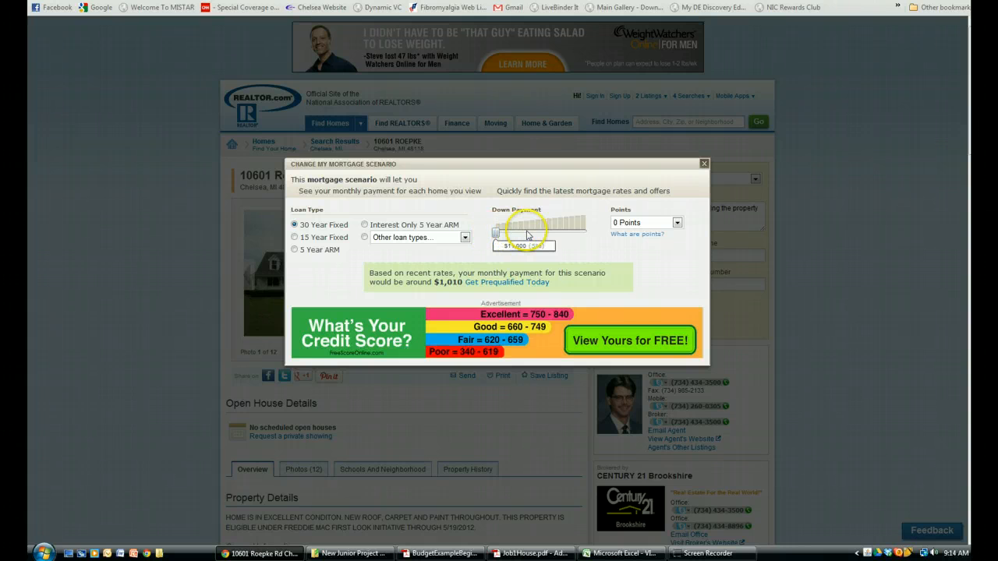
{"action": "left_click", "coordinate": [704, 166]}
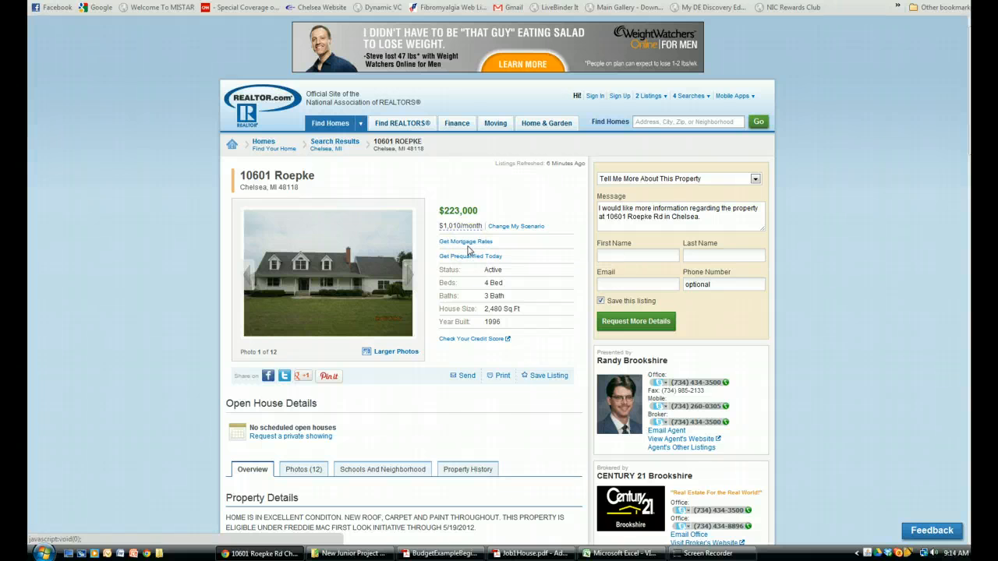
Enter 1010 as the Job 1 house's monthly payment total with roommate, and check the yearly payment and budget percentage
{"action": "left_click", "coordinate": [598, 554]}
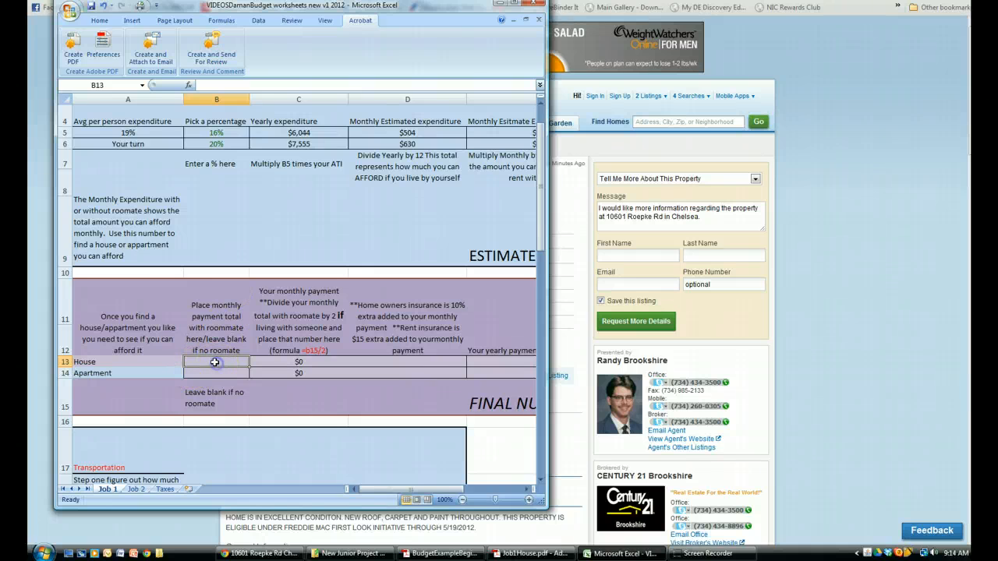
{"action": "type", "text": "1010"}
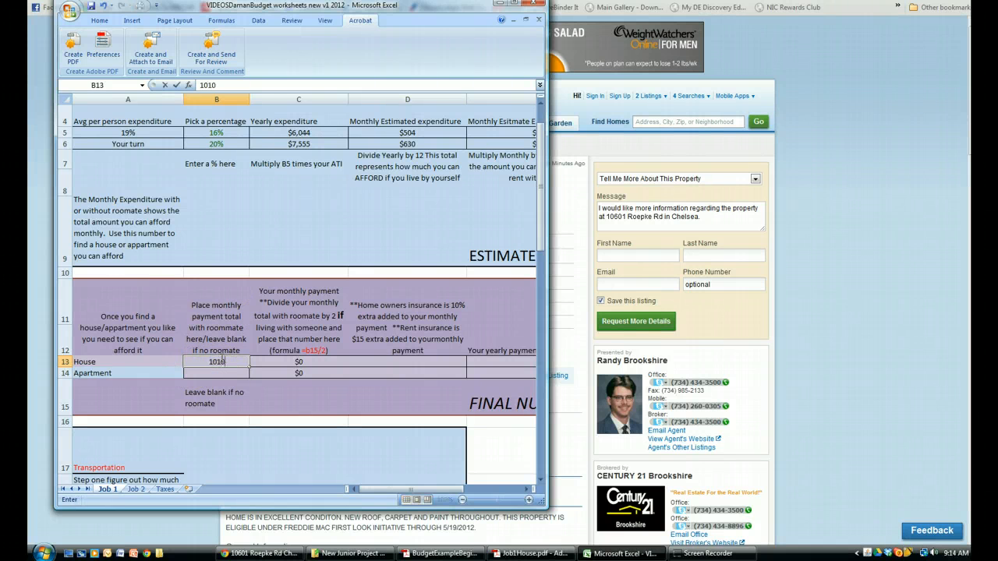
{"action": "key", "text": "Return"}
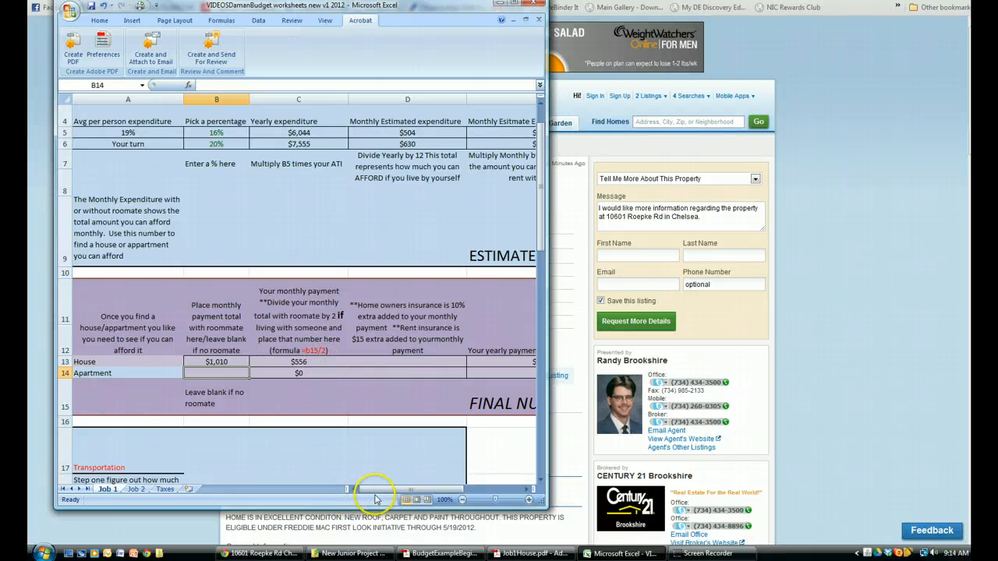
{"action": "left_click_drag", "start_coordinate": [372, 489], "coordinate": [402, 494]}
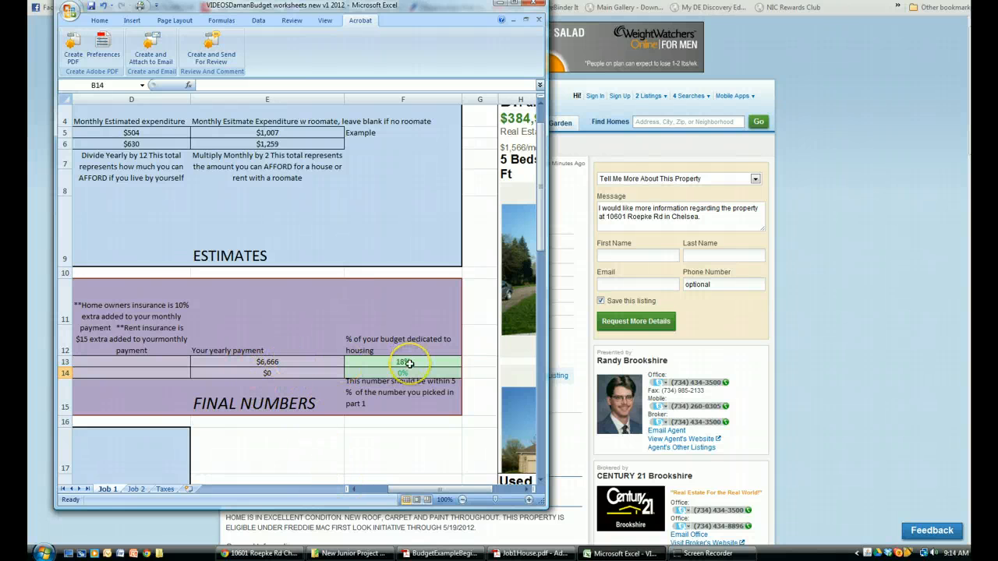
{"action": "left_click_drag", "start_coordinate": [419, 493], "coordinate": [372, 493]}
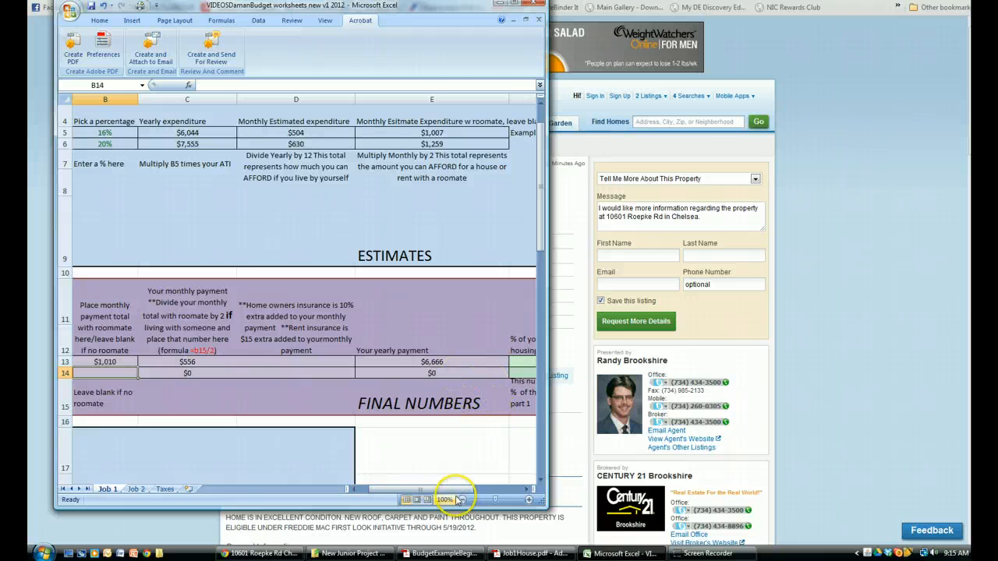
{"action": "left_click_drag", "start_coordinate": [452, 490], "coordinate": [472, 490]}
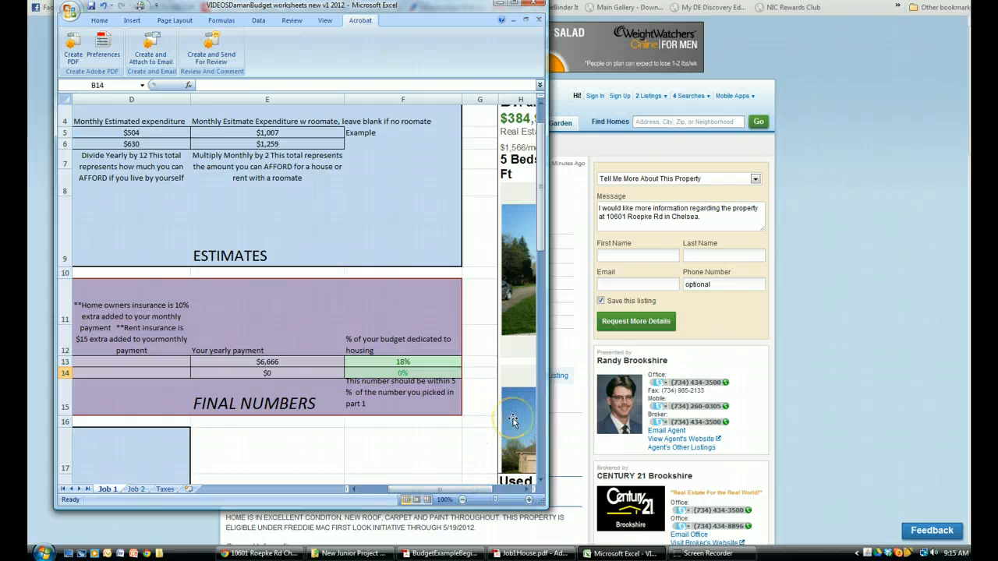
Cross out the listed monthly payment in Job1House.pdf, handwrite $1,010 beside it in red, and return to the Job 1 sheet
{"action": "left_click", "coordinate": [532, 554]}
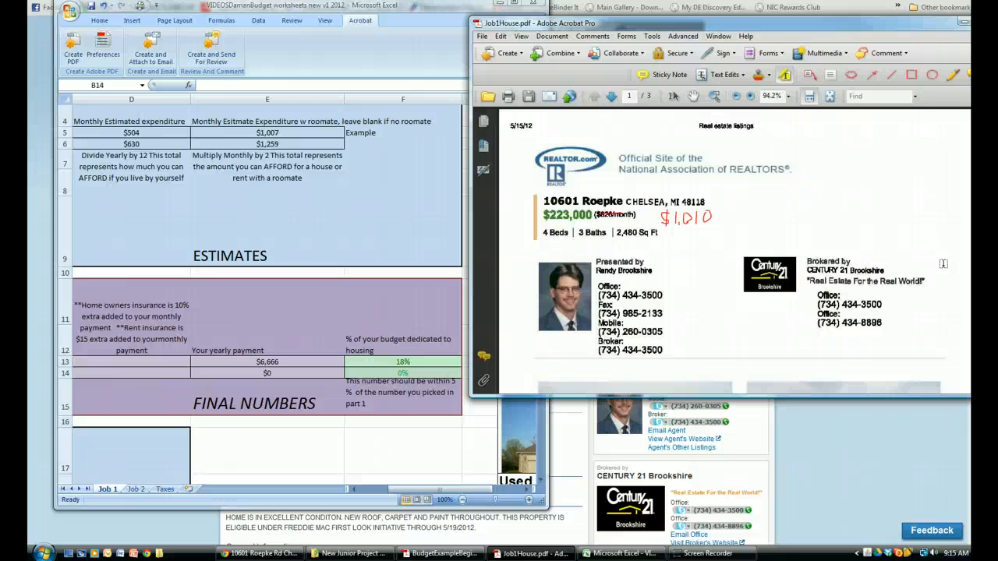
{"action": "left_click", "coordinate": [953, 266]}
{"action": "left_click", "coordinate": [540, 513]}
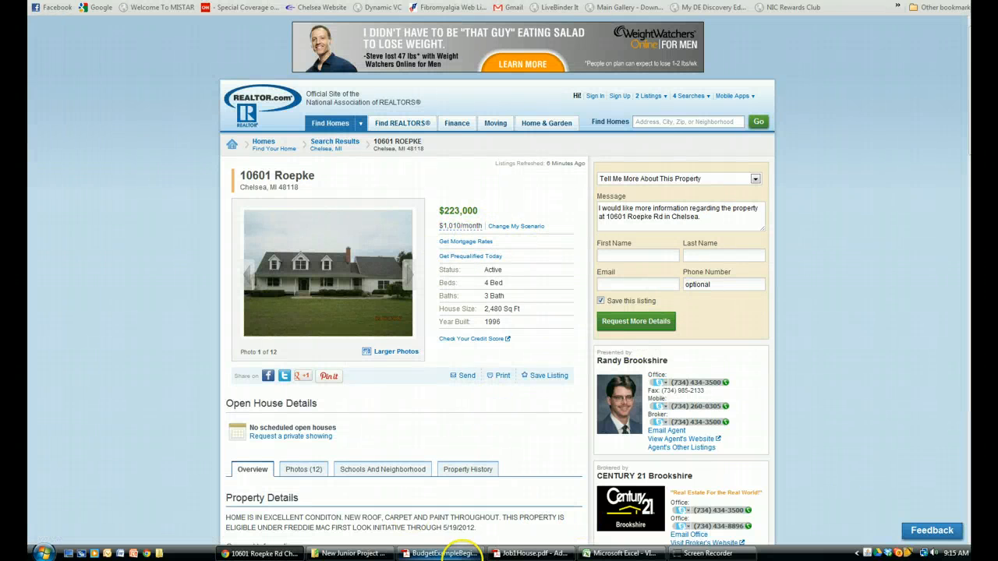
{"action": "left_click", "coordinate": [508, 555]}
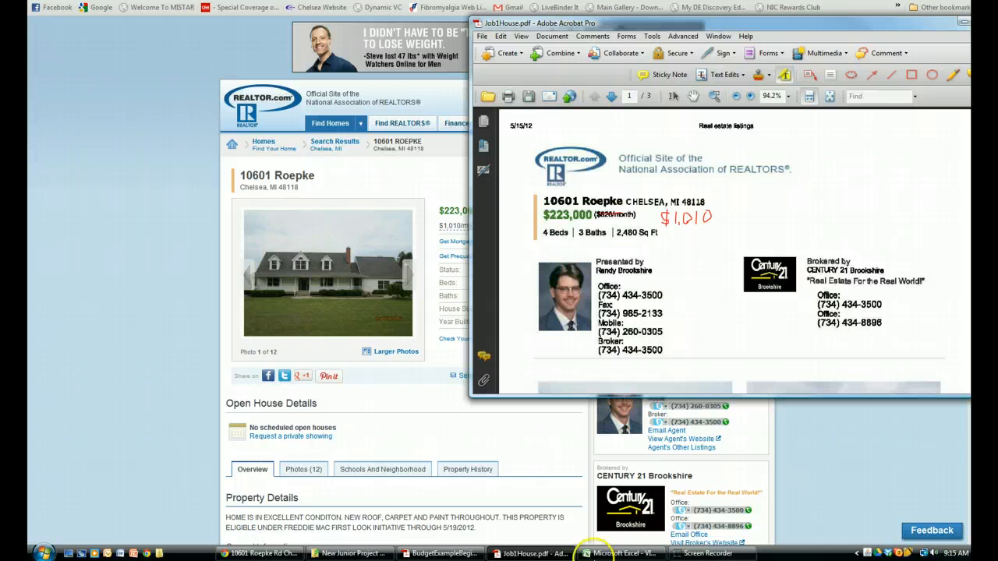
{"action": "left_click", "coordinate": [593, 549]}
{"action": "scroll", "coordinate": [101, 312], "scroll_direction": "down", "scroll_amount": 1}
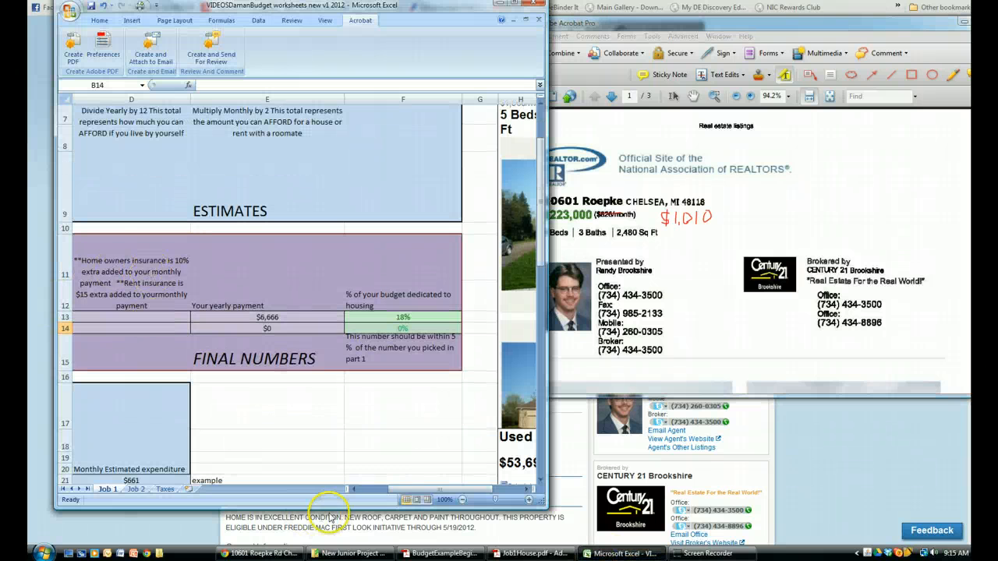
Select the Your Turn transportation percentage cell on the Job 1 sheet and review the housing and transportation practice tables in BudgetExampleBeginningDone.pdf
{"action": "left_click_drag", "start_coordinate": [399, 490], "coordinate": [365, 491]}
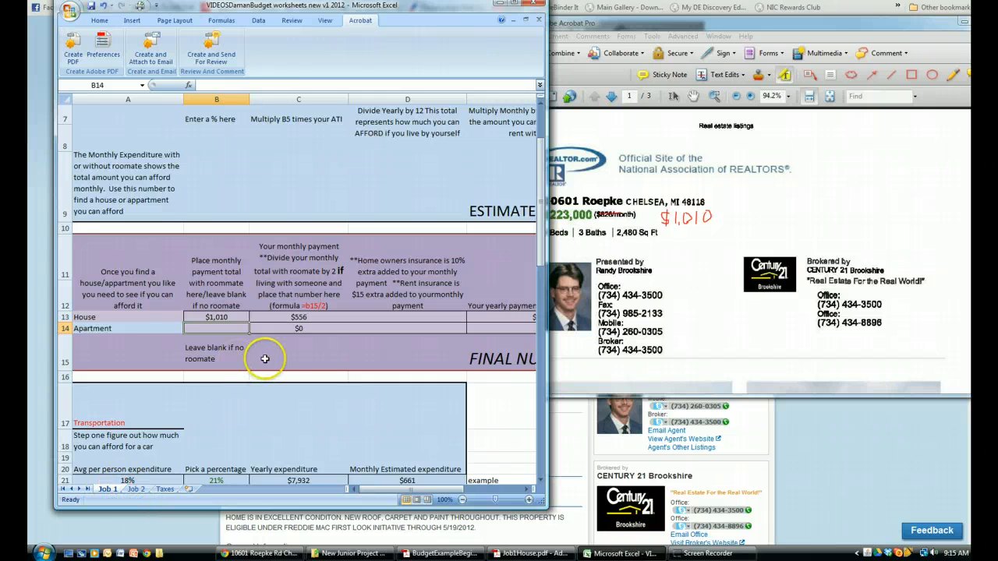
{"action": "scroll", "coordinate": [228, 405], "scroll_direction": "down", "scroll_amount": 2}
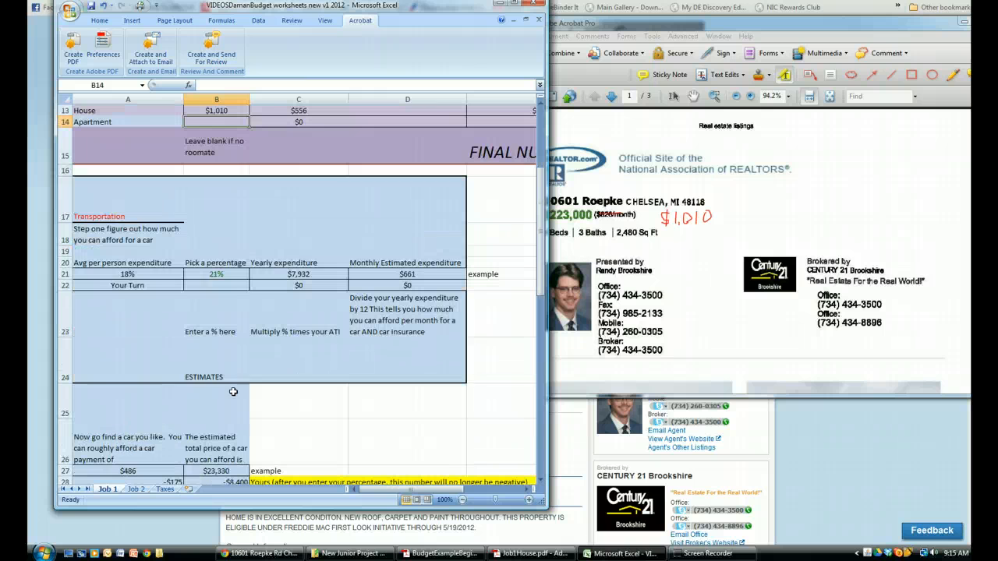
{"action": "left_click", "coordinate": [216, 287]}
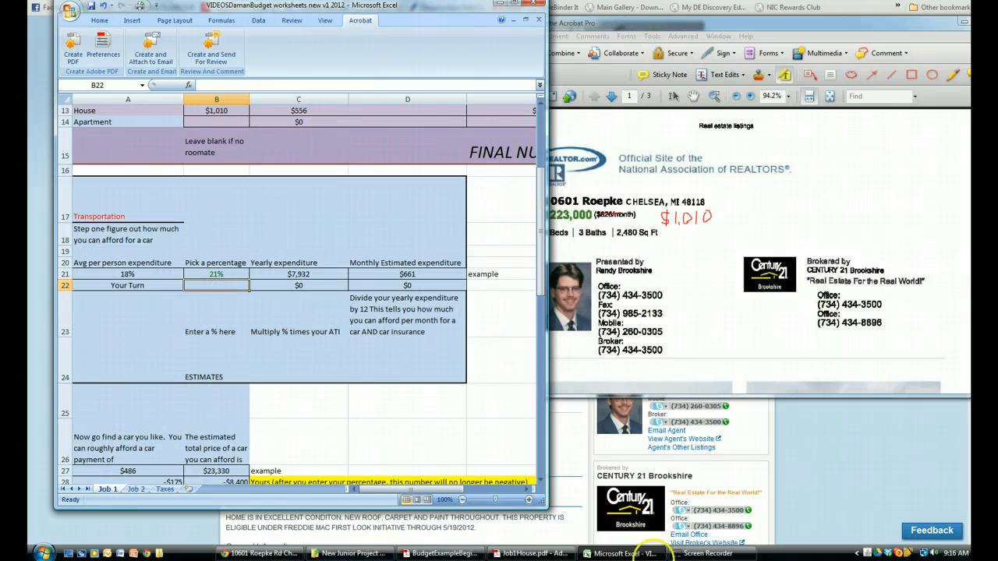
{"action": "left_click", "coordinate": [441, 552]}
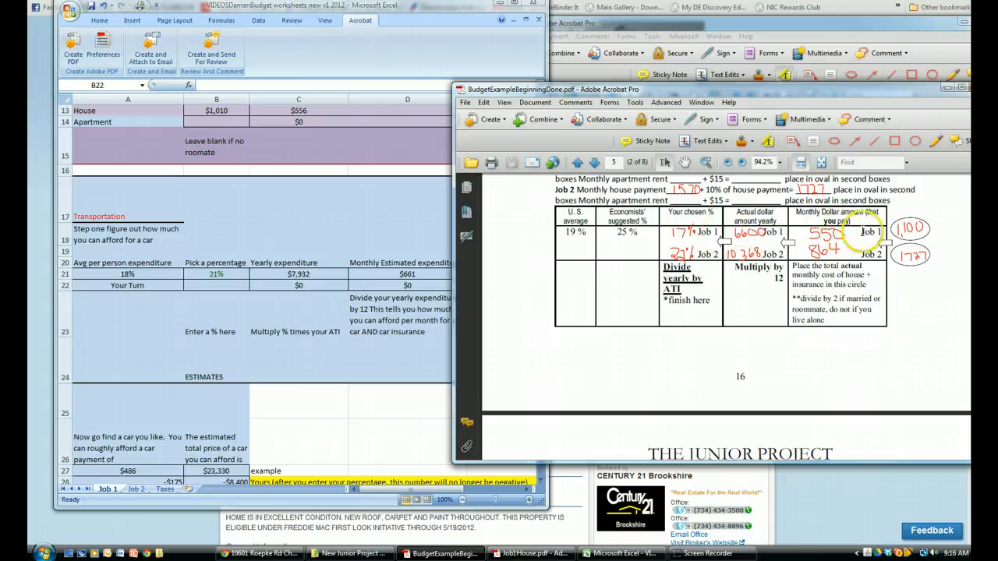
{"action": "scroll", "coordinate": [685, 248], "scroll_direction": "up", "scroll_amount": 1}
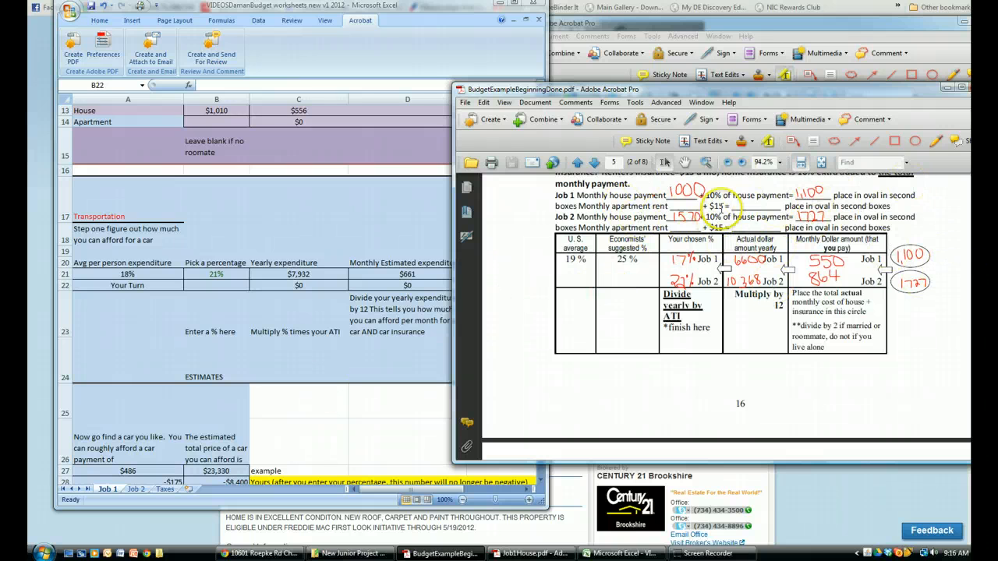
{"action": "scroll", "coordinate": [725, 312], "scroll_direction": "down", "scroll_amount": 5}
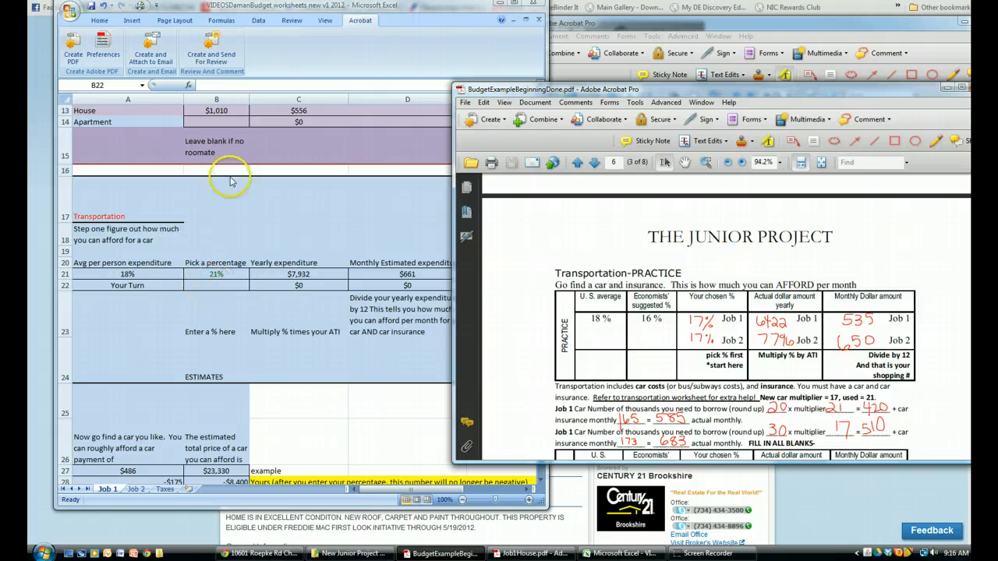
{"action": "scroll", "coordinate": [259, 168], "scroll_direction": "up", "scroll_amount": 1}
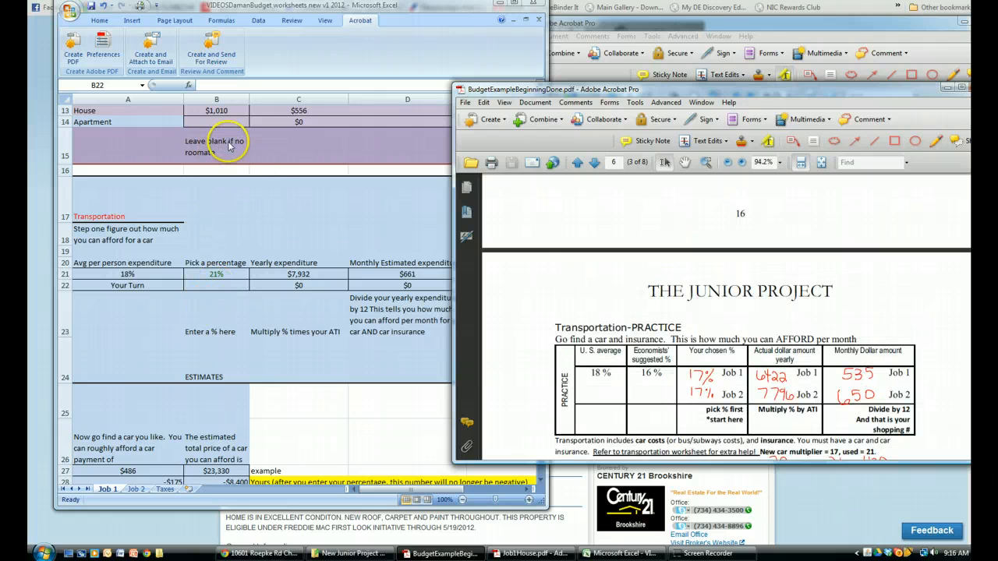
Enter 17% as the Your Turn transportation percentage on the Job 1 sheet
{"action": "left_click", "coordinate": [143, 494]}
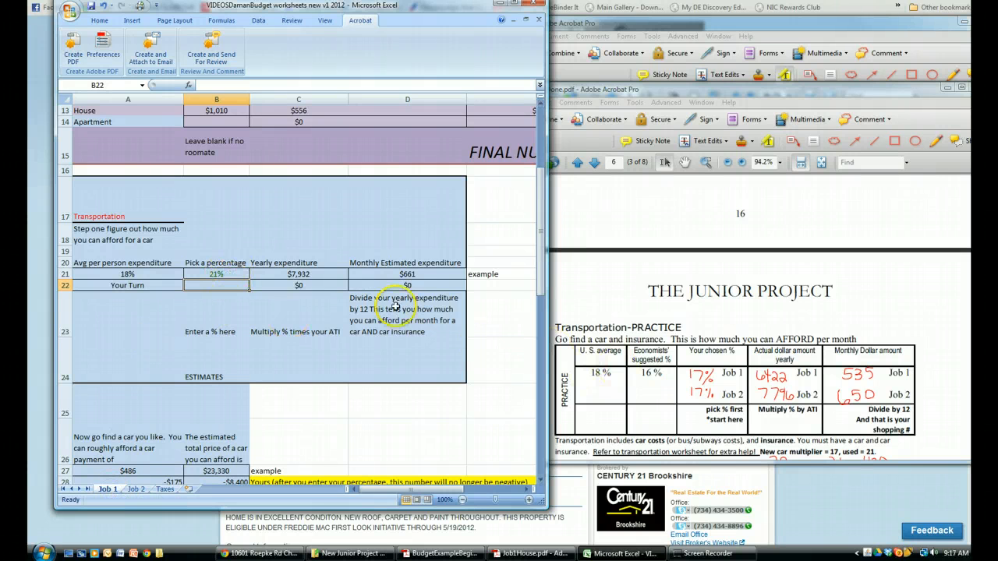
{"action": "type", "text": "1"}
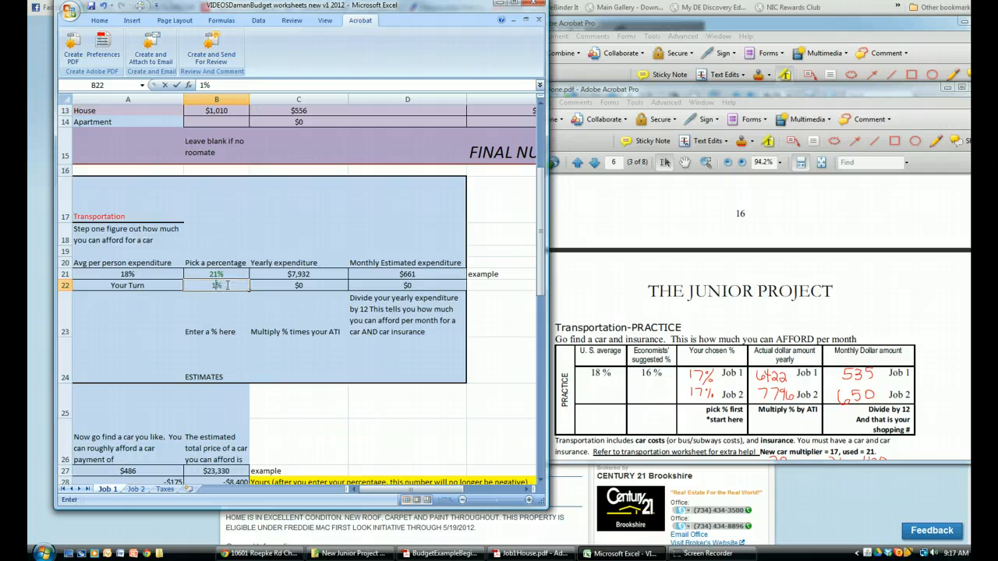
{"action": "type", "text": "7"}
{"action": "key", "text": "Return"}
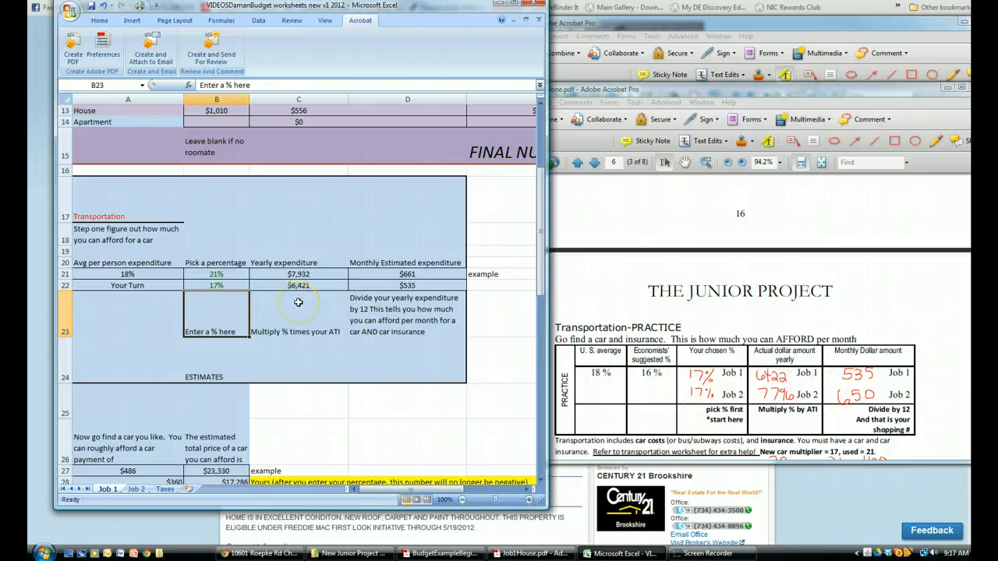
Review the affordable car price on the sheet, open CarJob1New from the project folder, and circle the Ford Mustang's $19,700 price with the Pencil tool
{"action": "scroll", "coordinate": [298, 301], "scroll_direction": "down", "scroll_amount": 1}
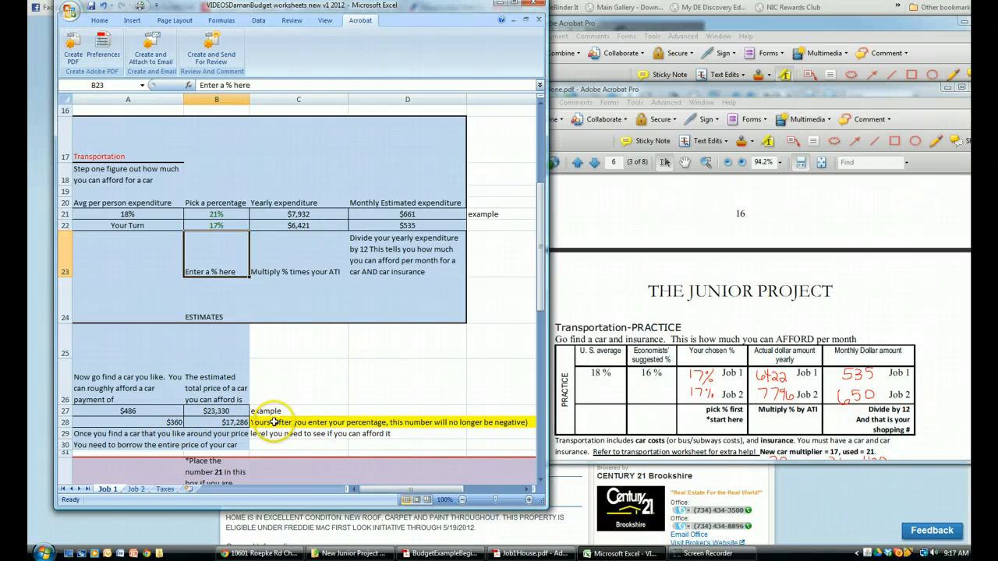
{"action": "scroll", "coordinate": [266, 424], "scroll_direction": "down", "scroll_amount": 1}
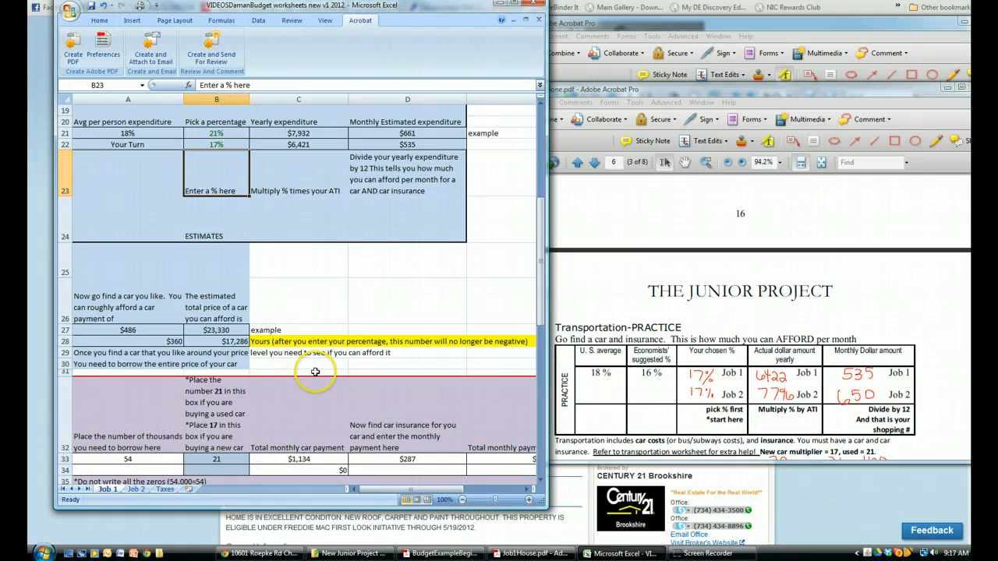
{"action": "scroll", "coordinate": [315, 382], "scroll_direction": "down", "scroll_amount": 1}
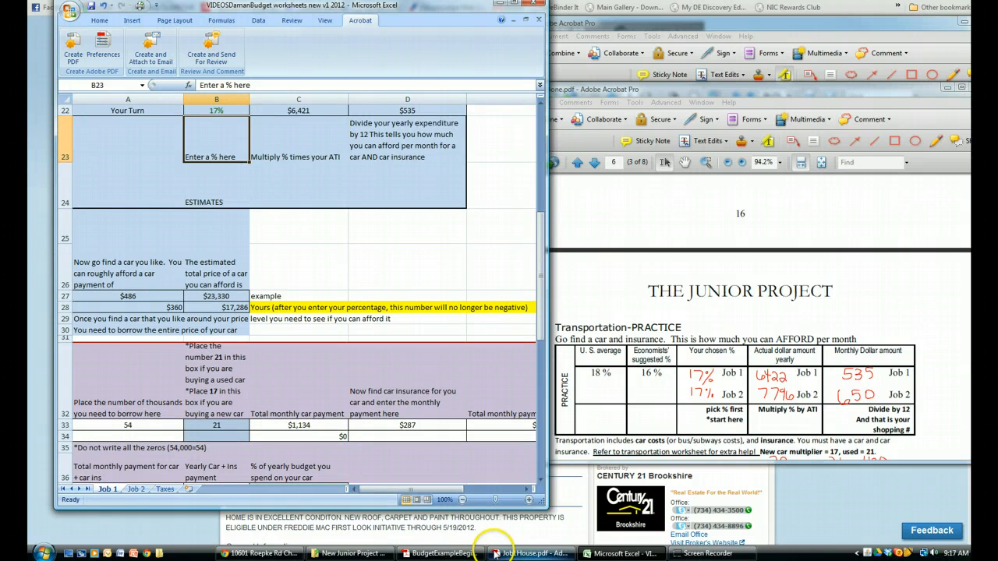
{"action": "left_click", "coordinate": [351, 554]}
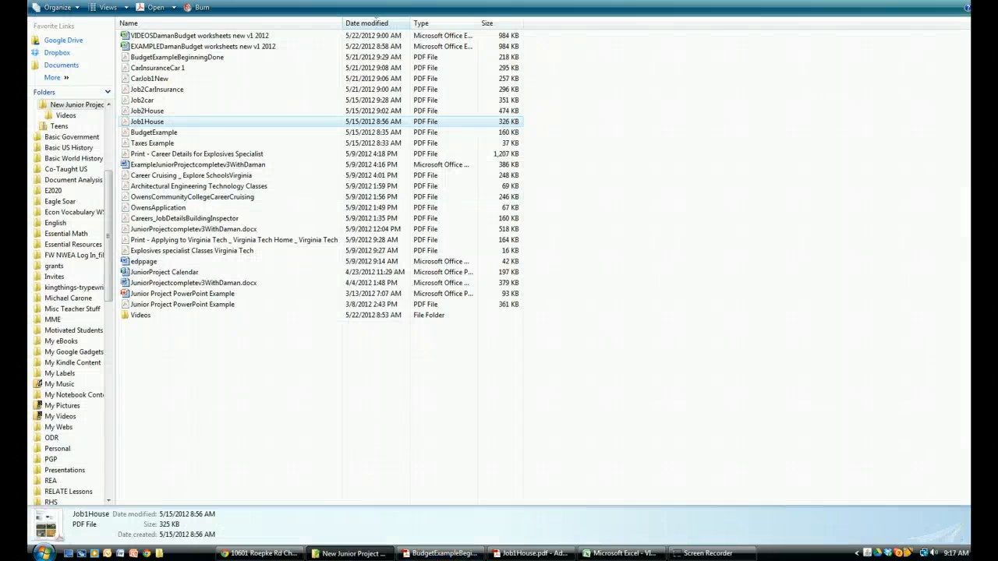
{"action": "left_click", "coordinate": [168, 80]}
{"action": "double_click", "coordinate": [168, 80]}
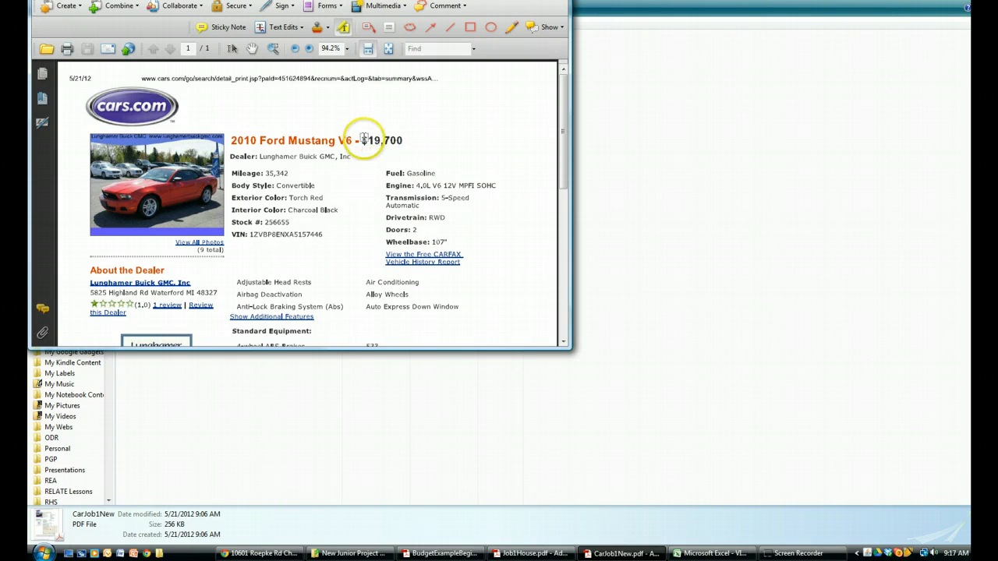
{"action": "left_click", "coordinate": [510, 27]}
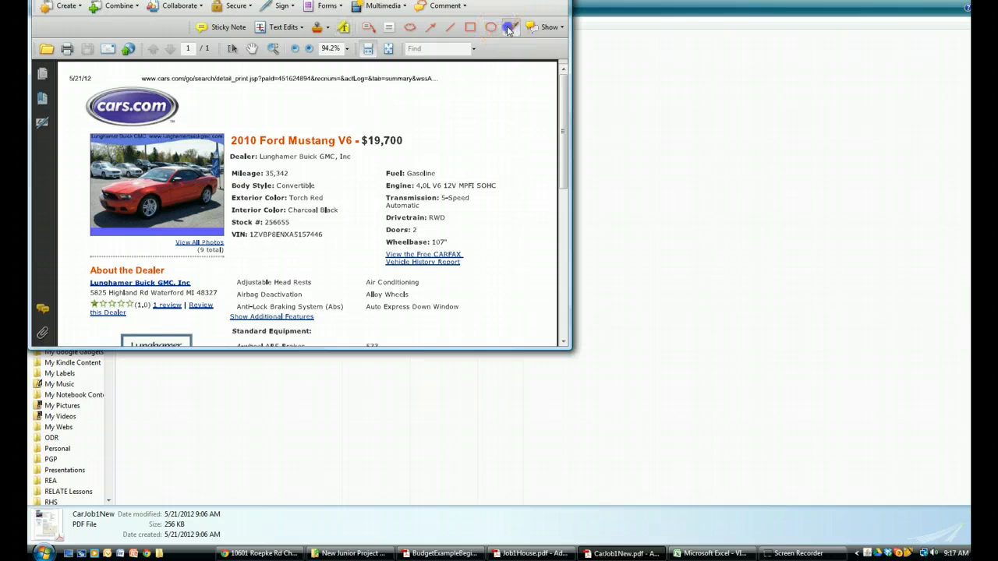
{"action": "mouse_move", "coordinate": [442, 114]}
{"action": "left_mouse_down"}
{"action": "mouse_move", "coordinate": [349, 110]}
{"action": "mouse_move", "coordinate": [439, 129]}
{"action": "mouse_move", "coordinate": [364, 104]}
{"action": "left_mouse_up"}
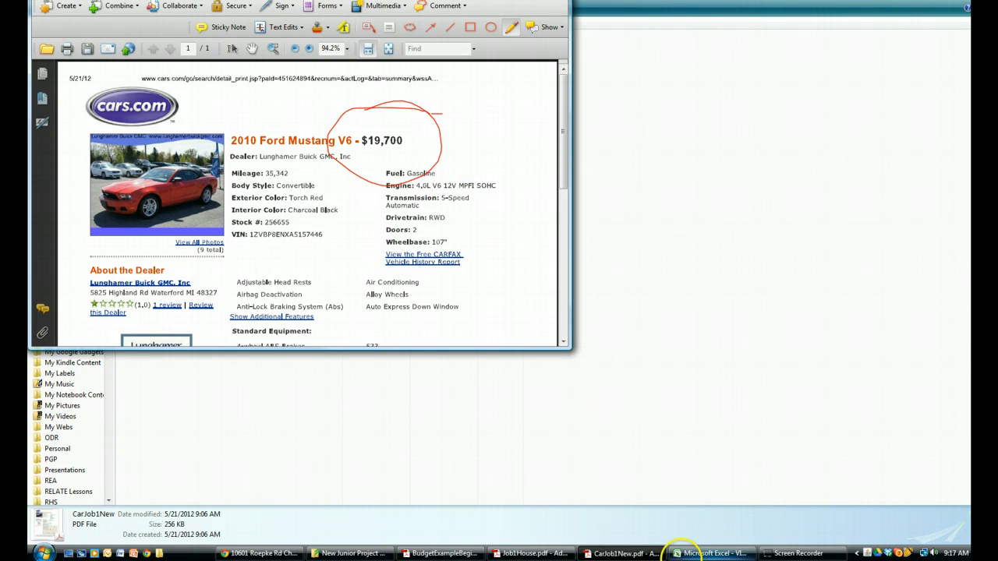
Enter 20 as the thousands to borrow for the Job 1 car and 21 as the used-car multiplier in row 34
{"action": "left_click", "coordinate": [706, 554]}
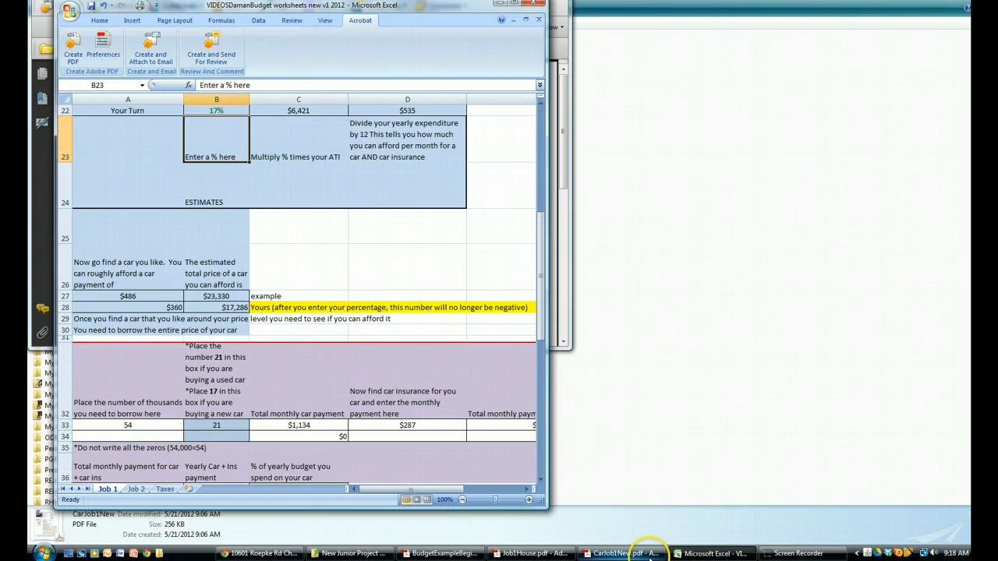
{"action": "left_click", "coordinate": [622, 553]}
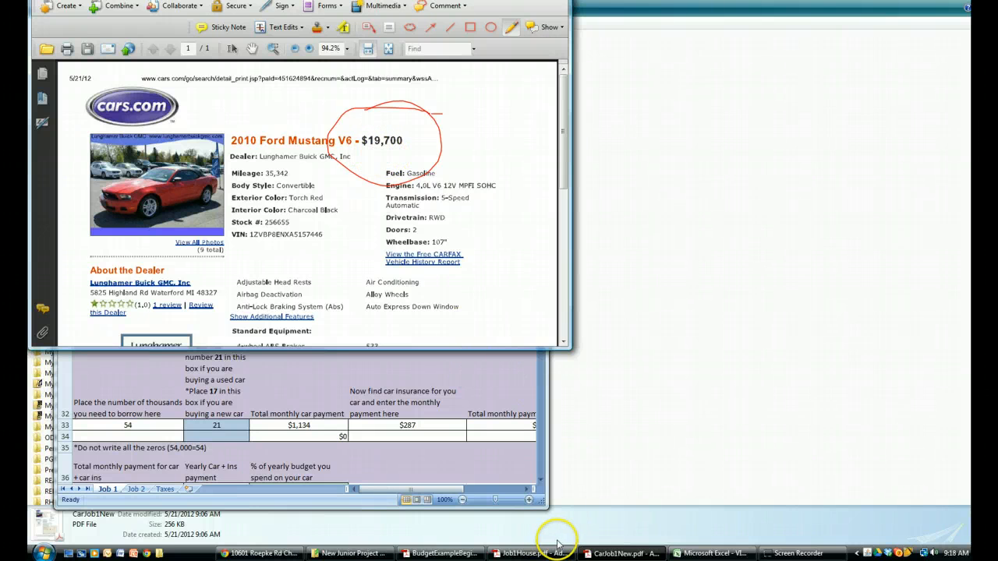
{"action": "left_click", "coordinate": [702, 552]}
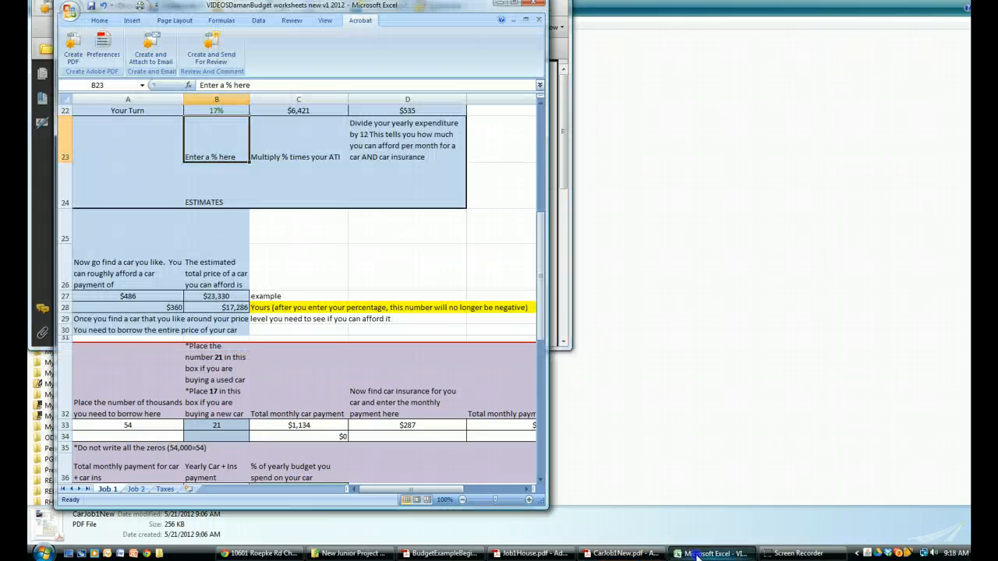
{"action": "left_click", "coordinate": [131, 436]}
{"action": "type", "text": "20"}
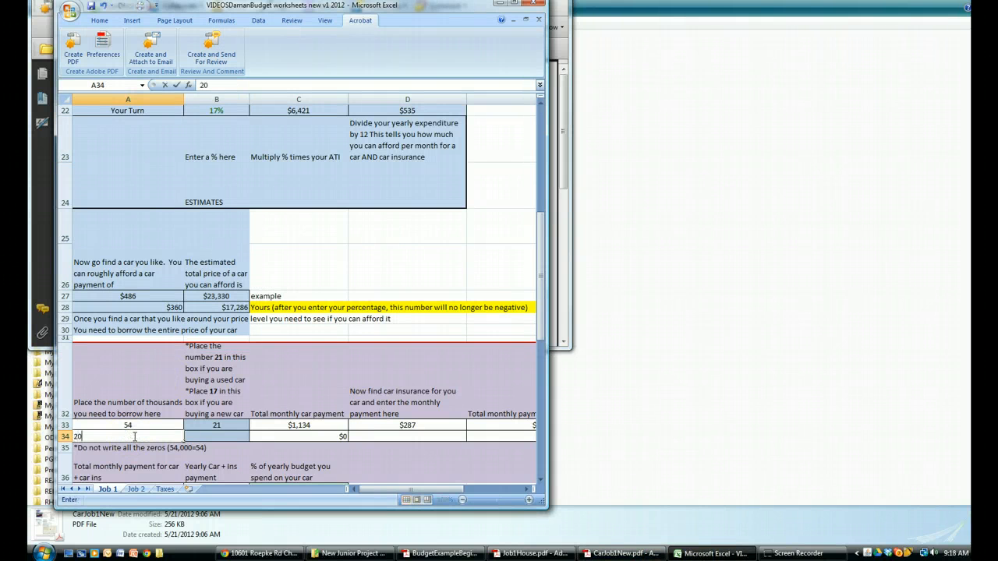
{"action": "left_click", "coordinate": [207, 437]}
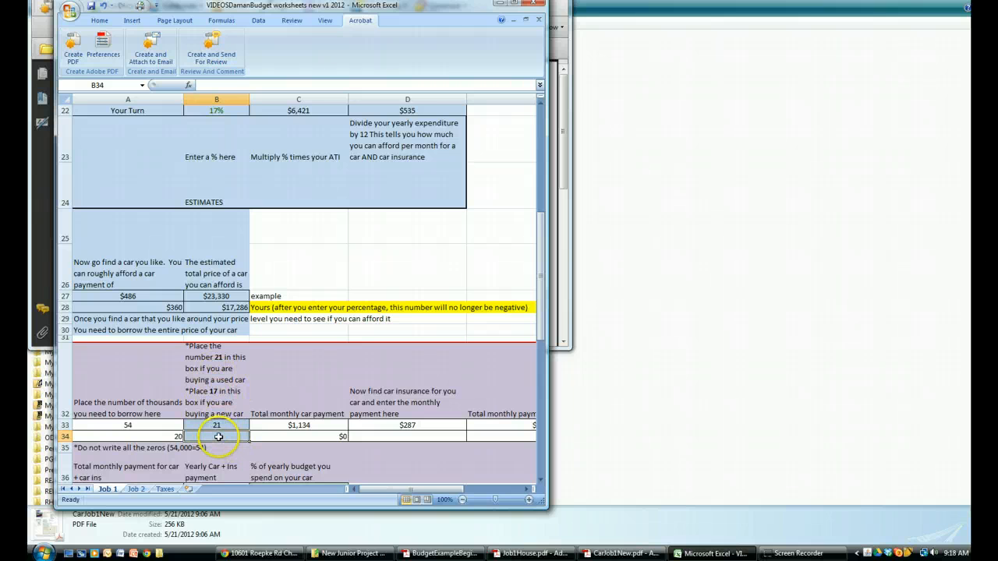
{"action": "type", "text": "21"}
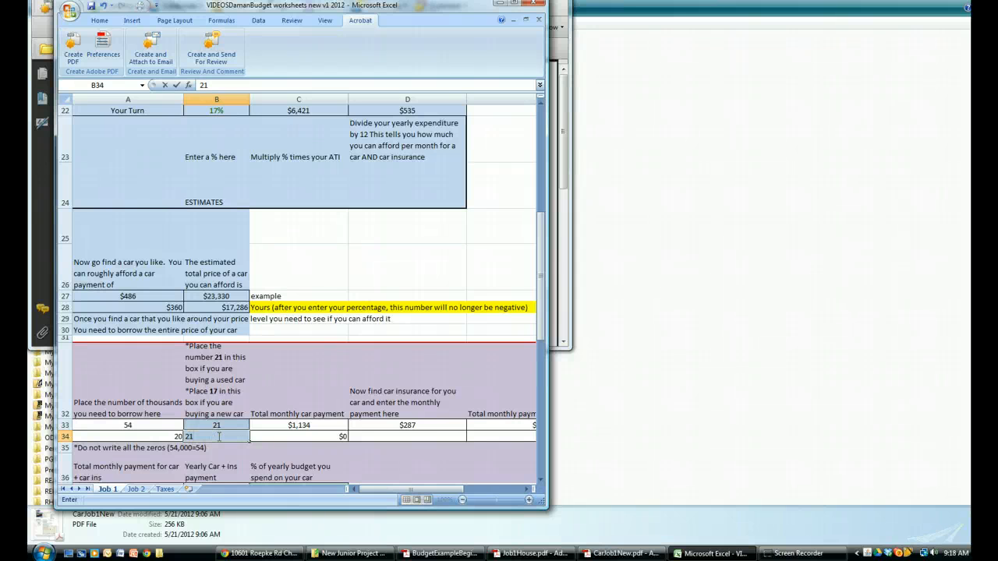
{"action": "key", "text": "Return"}
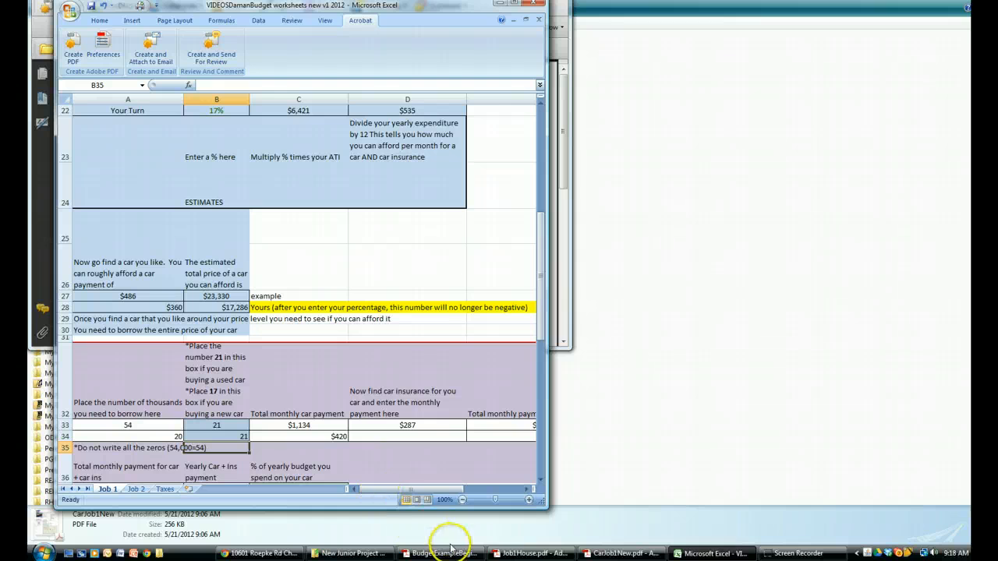
Open the CarInsuranceCar 1 quote from the project folder and enter 165 as the Job 1 monthly car insurance payment in D34
{"action": "left_click", "coordinate": [351, 553]}
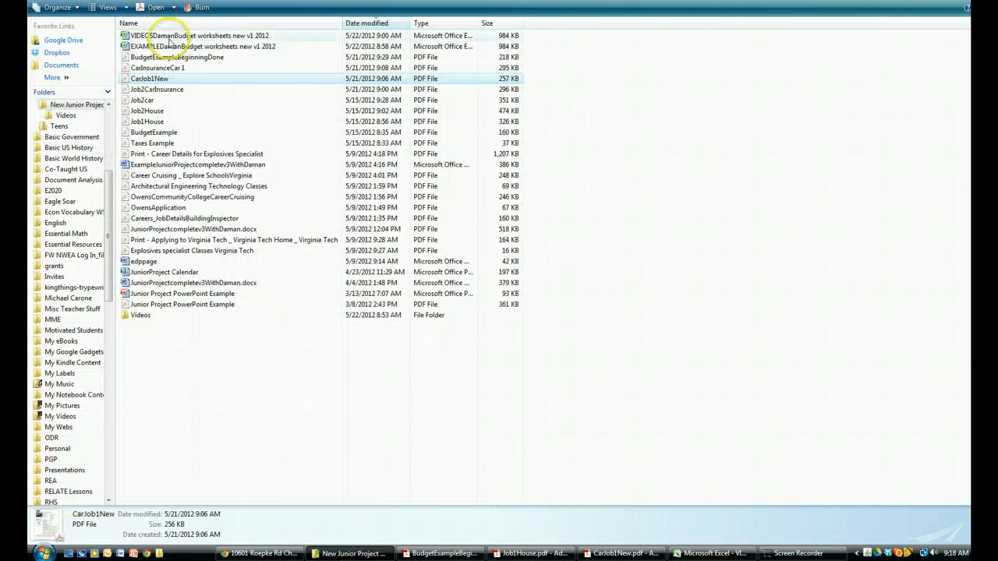
{"action": "left_click", "coordinate": [170, 68]}
{"action": "key", "text": "Return"}
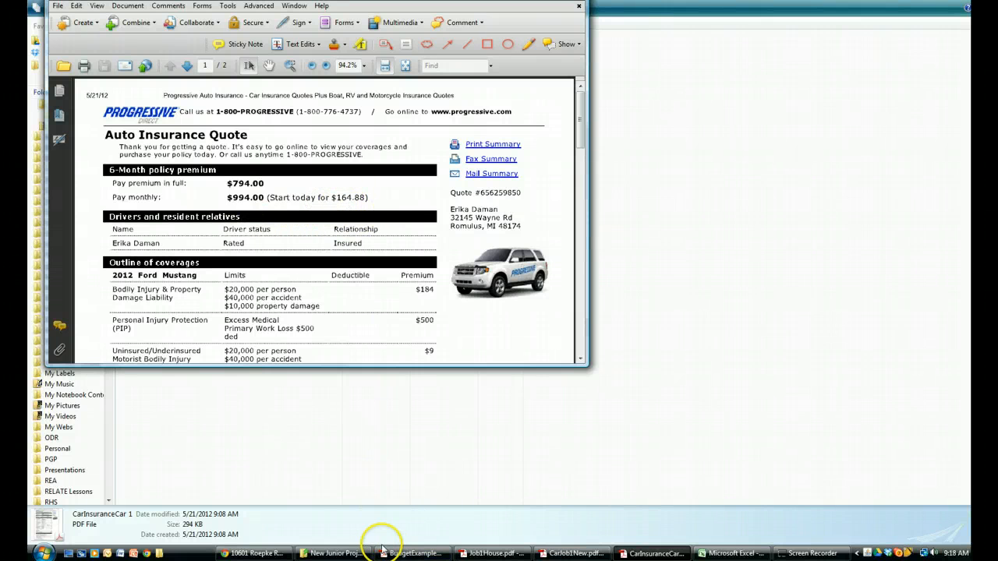
{"action": "left_click", "coordinate": [724, 553]}
{"action": "left_click", "coordinate": [427, 437]}
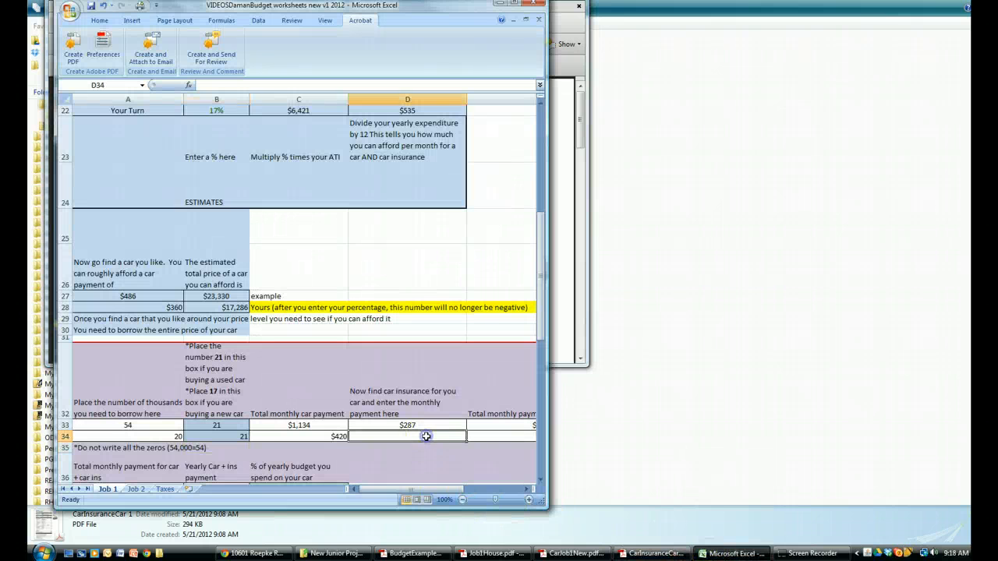
{"action": "type", "text": "165"}
{"action": "key", "text": "Return"}
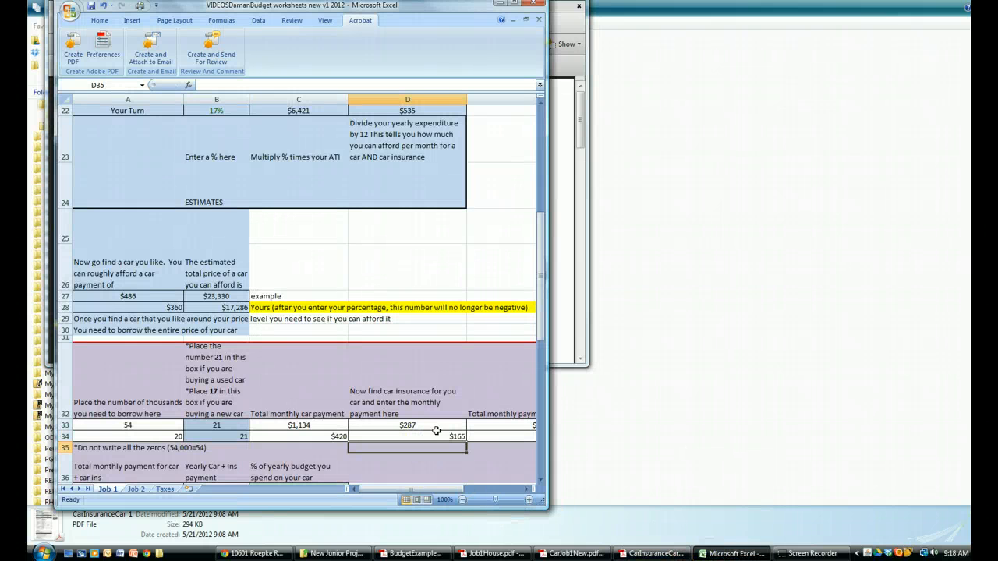
Replace the formula for your yearly car and insurance payment in B38 with =A38*12
{"action": "mouse_move", "coordinate": [435, 491]}
{"action": "left_mouse_down"}
{"action": "mouse_move", "coordinate": [451, 491]}
{"action": "mouse_move", "coordinate": [430, 491]}
{"action": "left_mouse_up"}
{"action": "scroll", "coordinate": [389, 410], "scroll_direction": "down", "scroll_amount": 1}
{"action": "scroll", "coordinate": [389, 409], "scroll_direction": "down", "scroll_amount": 1}
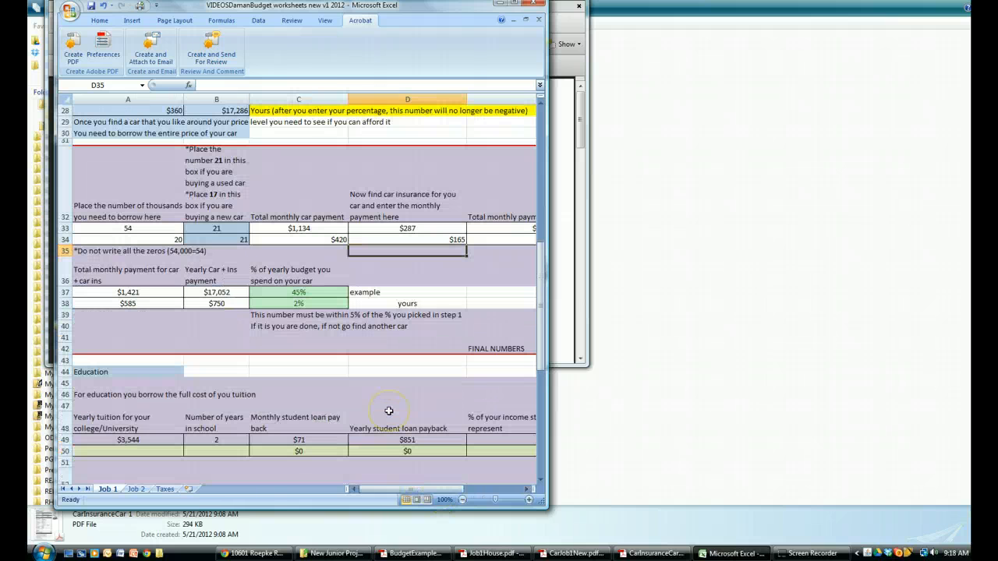
{"action": "left_click", "coordinate": [203, 305]}
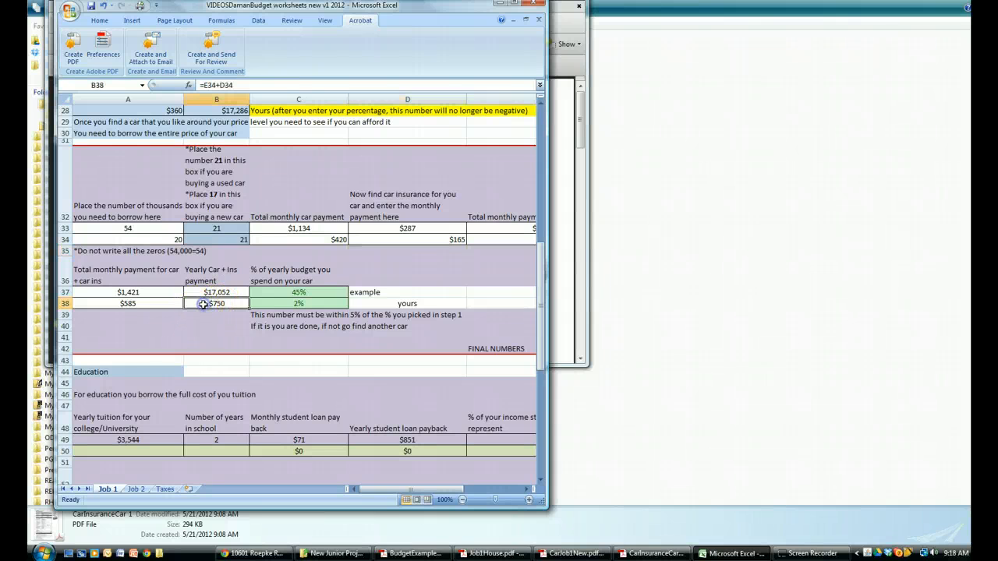
{"action": "left_click", "coordinate": [222, 84]}
{"action": "left_click_drag", "start_coordinate": [200, 85], "coordinate": [204, 84]}
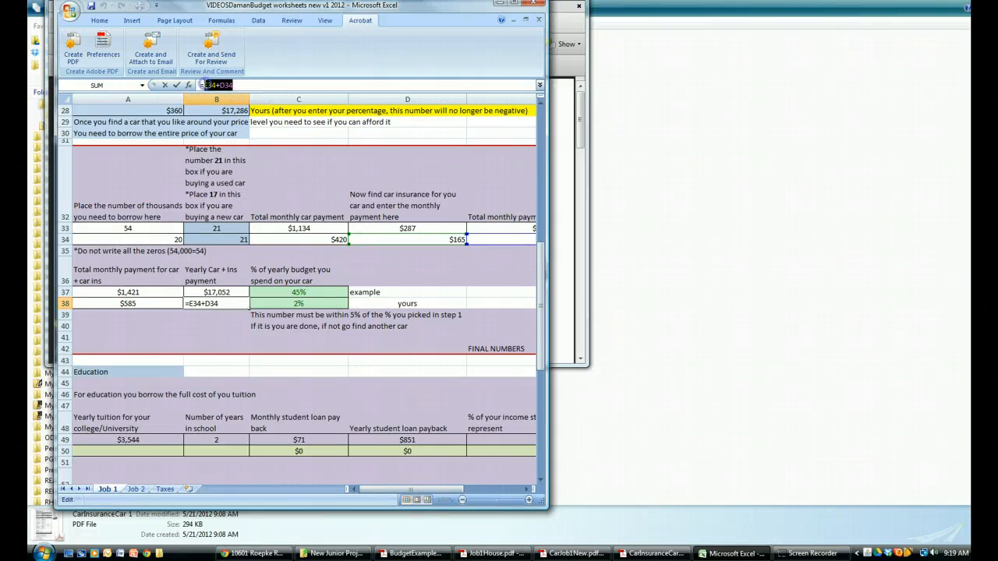
{"action": "left_click", "coordinate": [151, 304]}
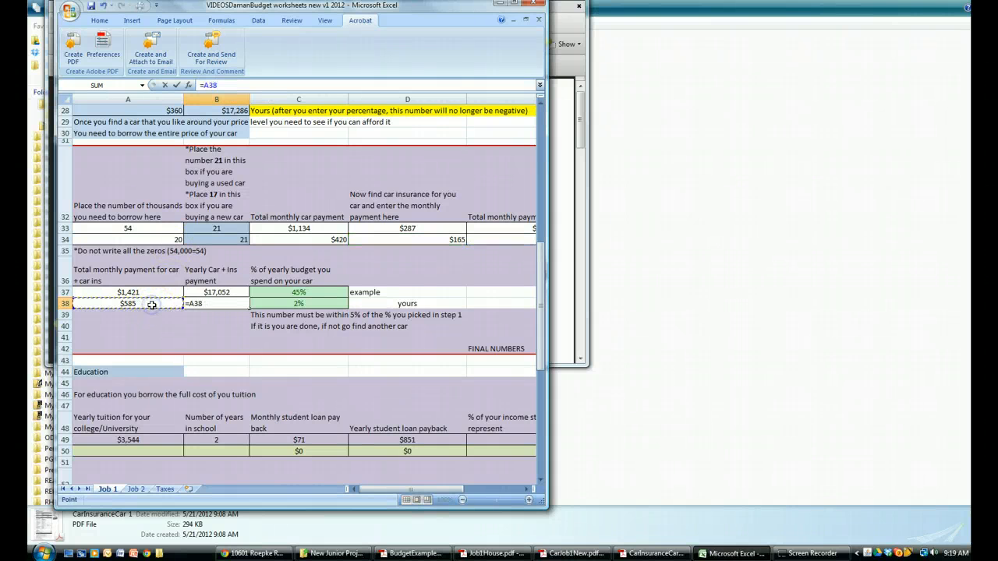
{"action": "type", "text": "*12"}
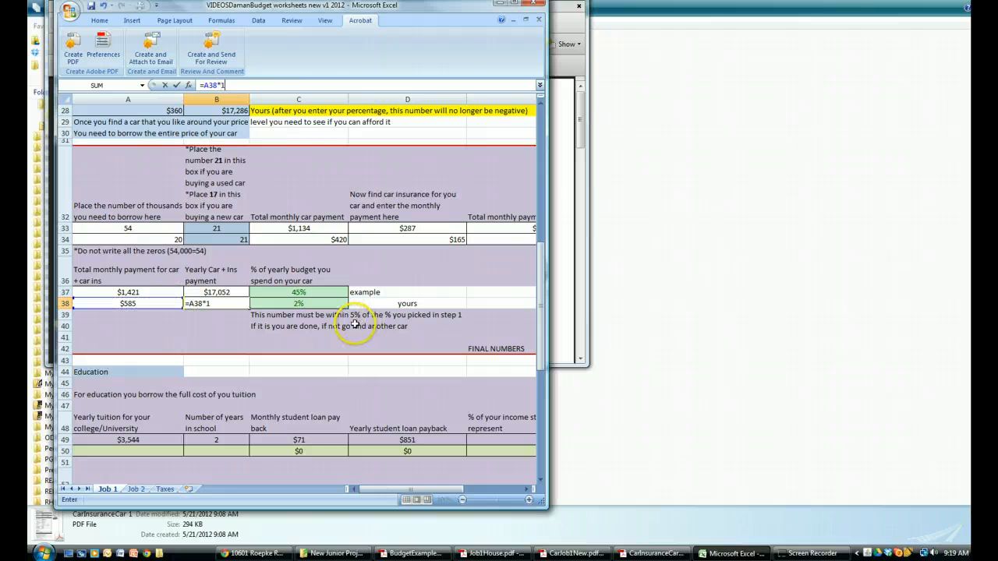
{"action": "key", "text": "Return"}
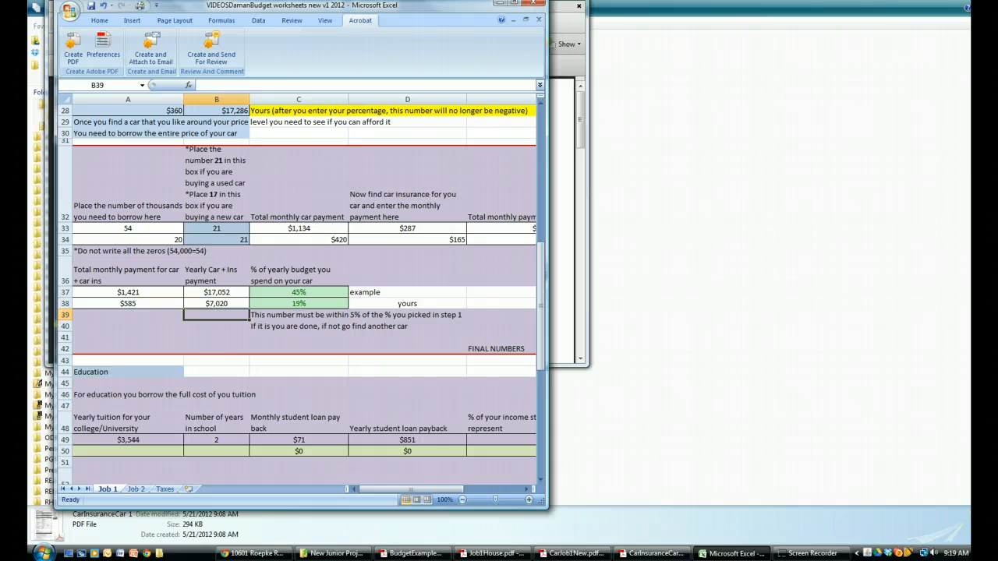
Review the Transportation and Education sections in the BudgetExampleBeginningDone PDF against the sheet's Job 1 education row
{"action": "left_click", "coordinate": [413, 554]}
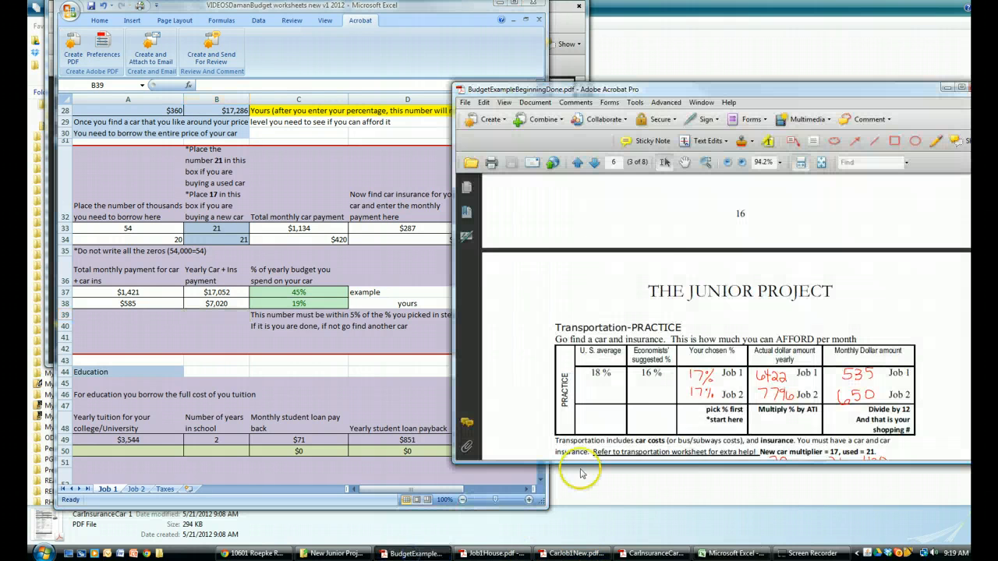
{"action": "scroll", "coordinate": [758, 404], "scroll_direction": "down", "scroll_amount": 5}
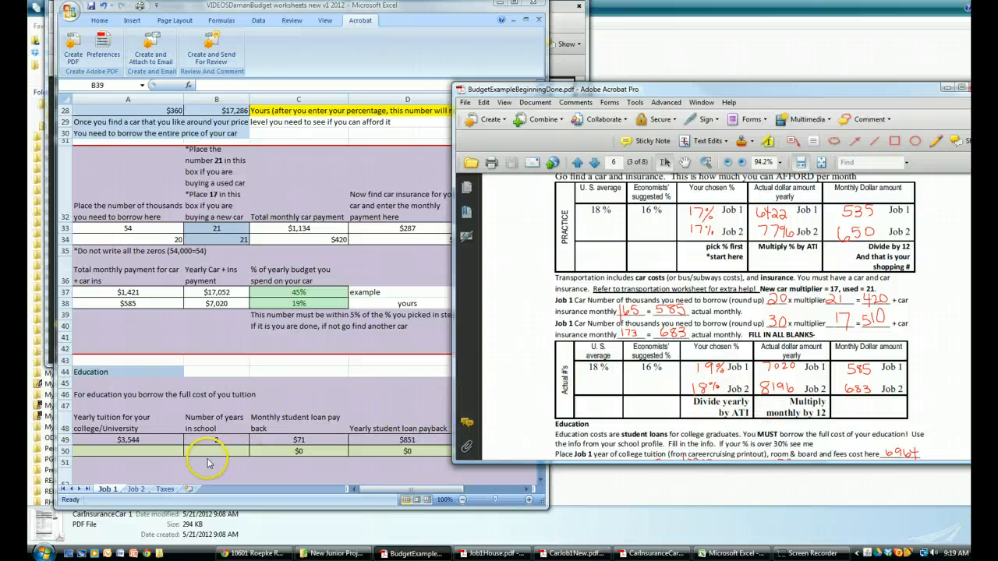
{"action": "left_click", "coordinate": [170, 451]}
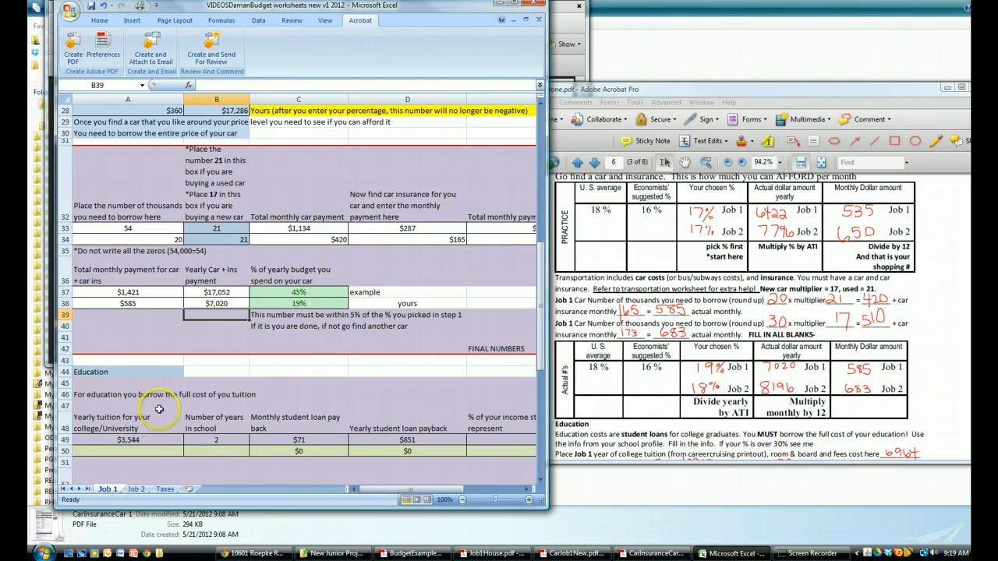
{"action": "scroll", "coordinate": [159, 408], "scroll_direction": "down", "scroll_amount": 3}
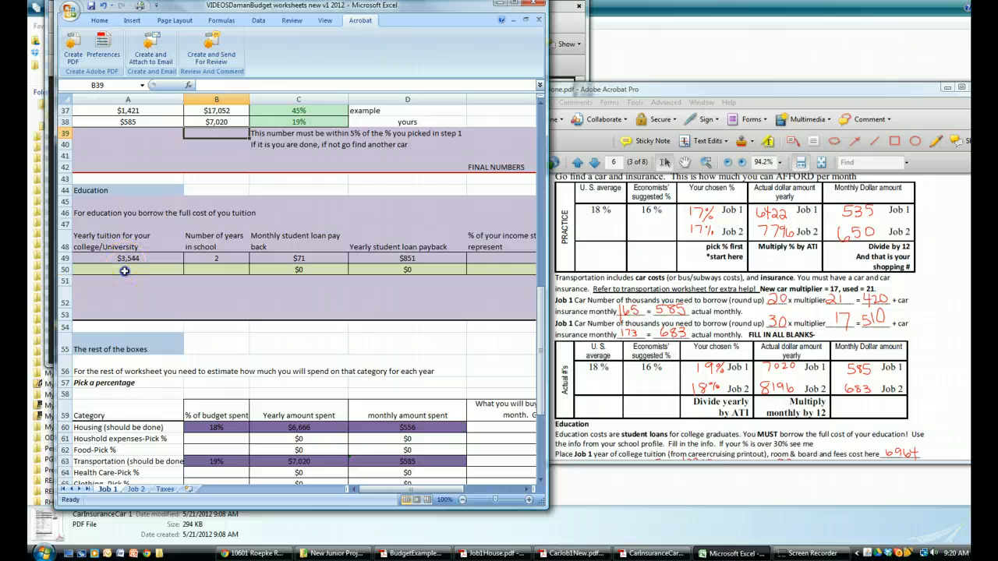
{"action": "left_click", "coordinate": [124, 271]}
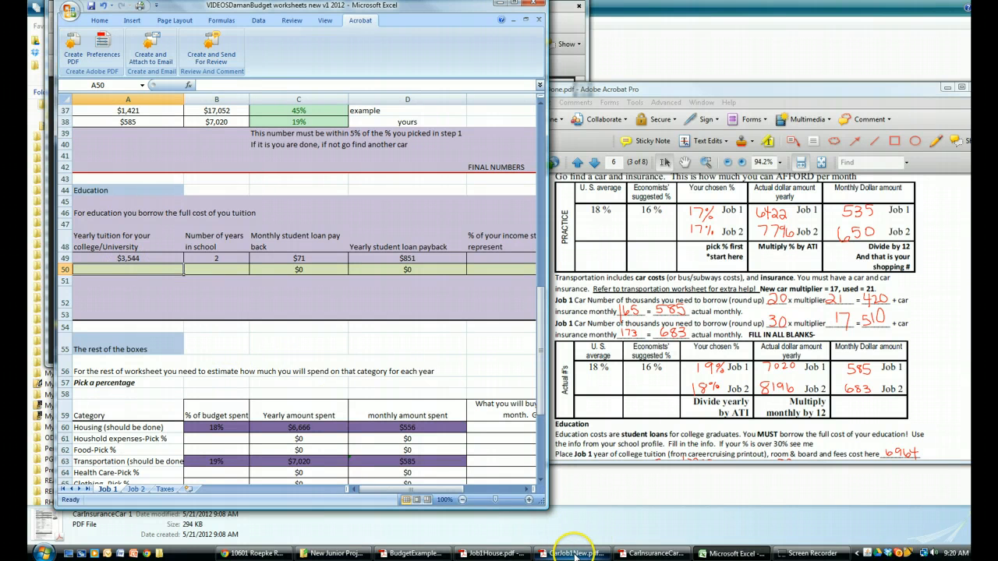
{"action": "scroll", "coordinate": [644, 425], "scroll_direction": "down", "scroll_amount": 1}
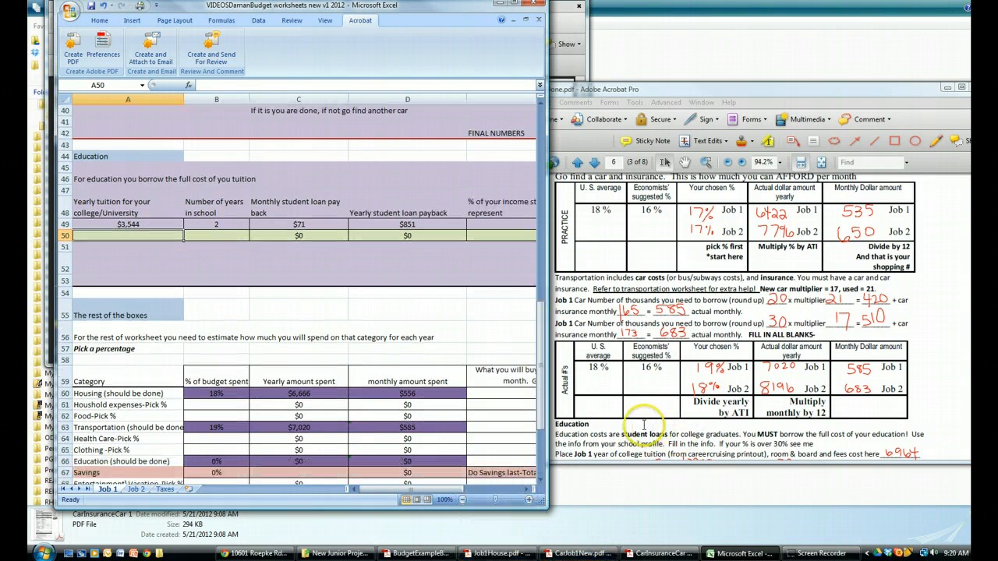
{"action": "left_click", "coordinate": [669, 425]}
{"action": "scroll", "coordinate": [702, 415], "scroll_direction": "down", "scroll_amount": 3}
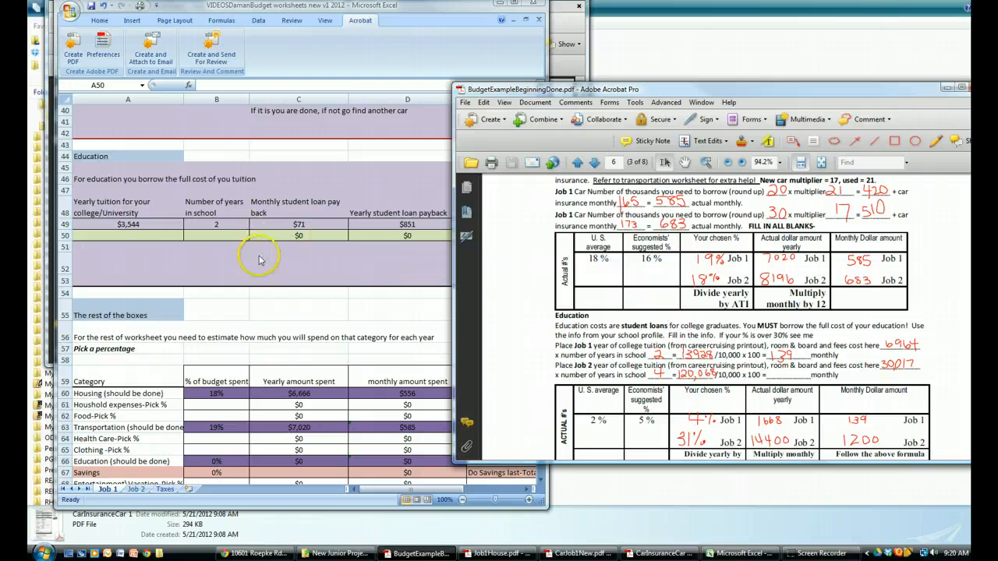
Enter 6964 as the yearly tuition and 2 as the years in school in row 50, and widen the workbook window to show column E
{"action": "left_click", "coordinate": [148, 235]}
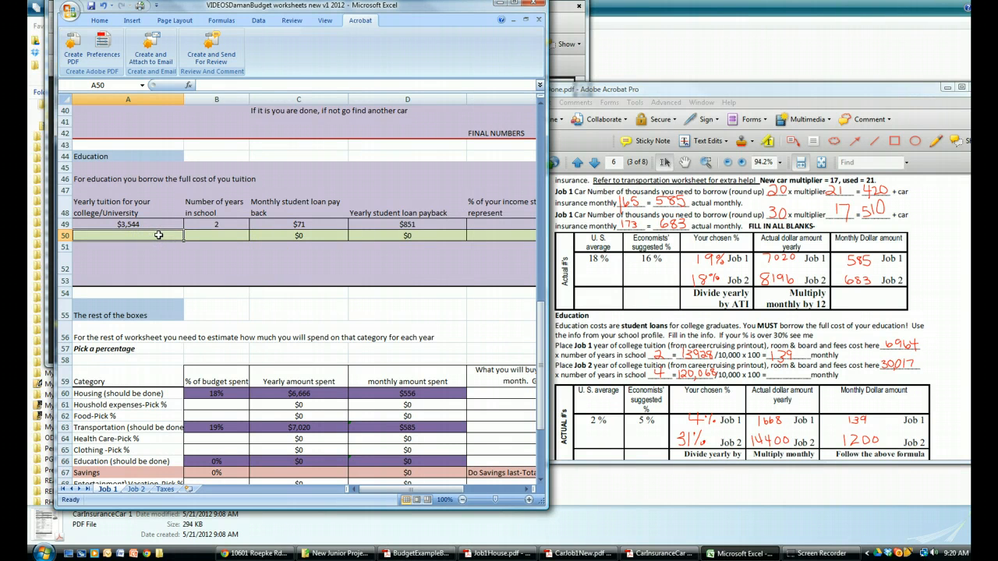
{"action": "type", "text": "6964"}
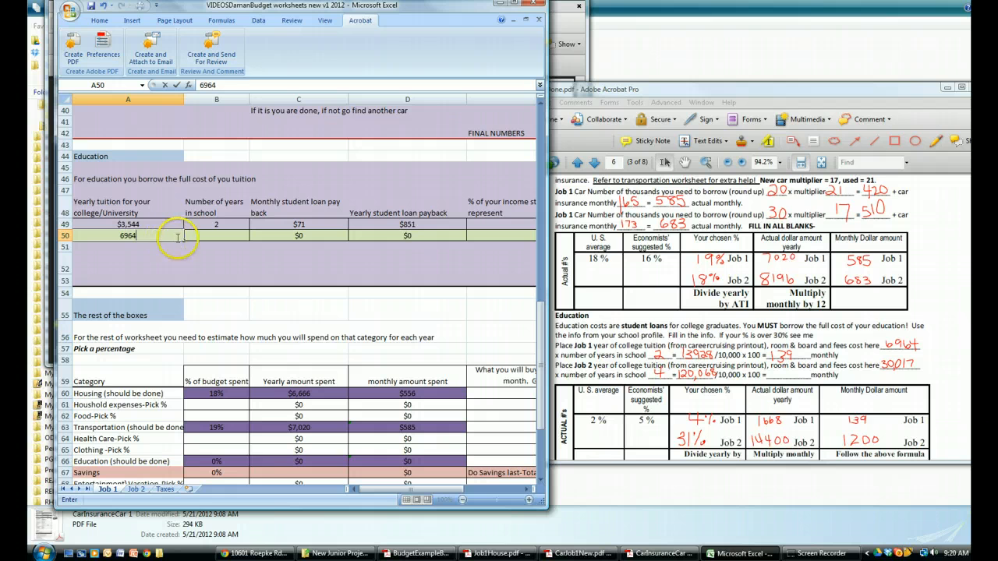
{"action": "left_click", "coordinate": [208, 234]}
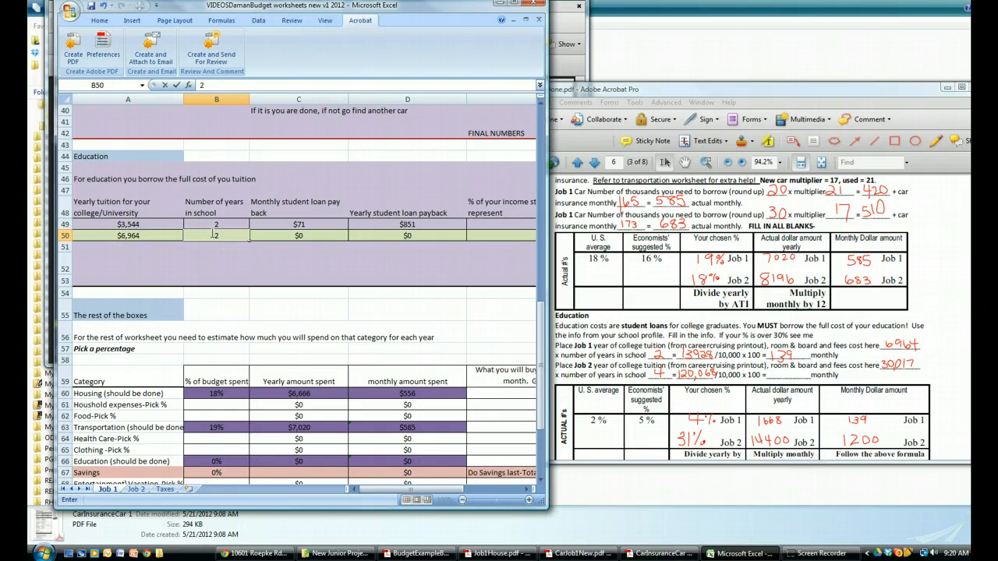
{"action": "key", "text": "Return"}
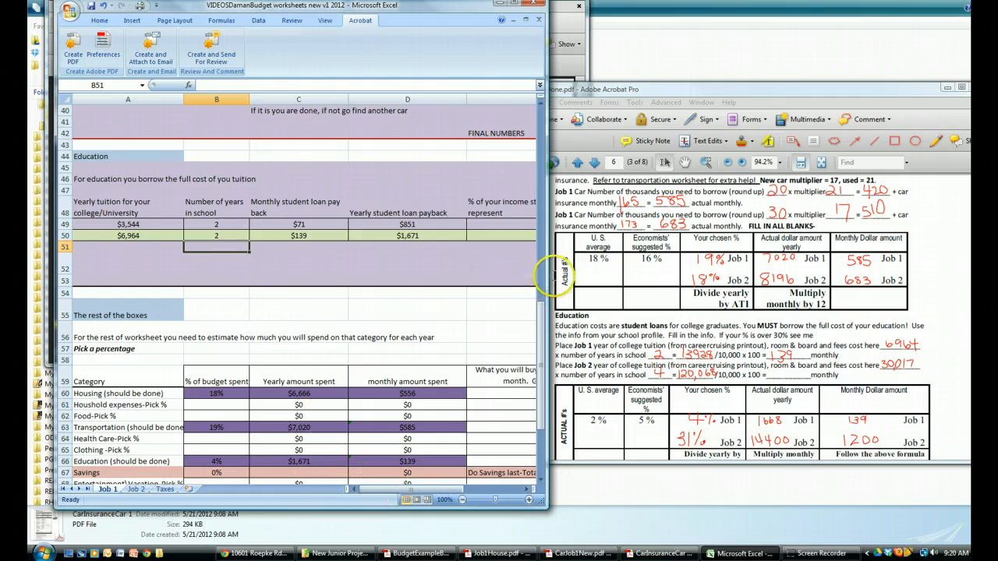
{"action": "left_click_drag", "start_coordinate": [549, 275], "coordinate": [578, 273]}
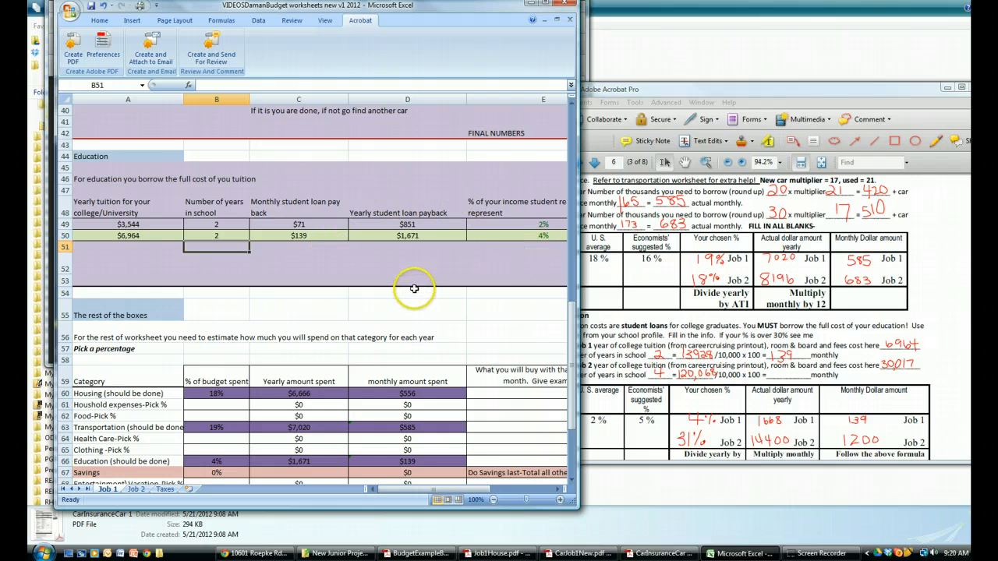
Enter 9% as the Job 1 budget share for Entertainment\Vacation in B68, following the example PDF's practice table
{"action": "scroll", "coordinate": [418, 283], "scroll_direction": "down", "scroll_amount": 1}
{"action": "scroll", "coordinate": [418, 284], "scroll_direction": "down", "scroll_amount": 3}
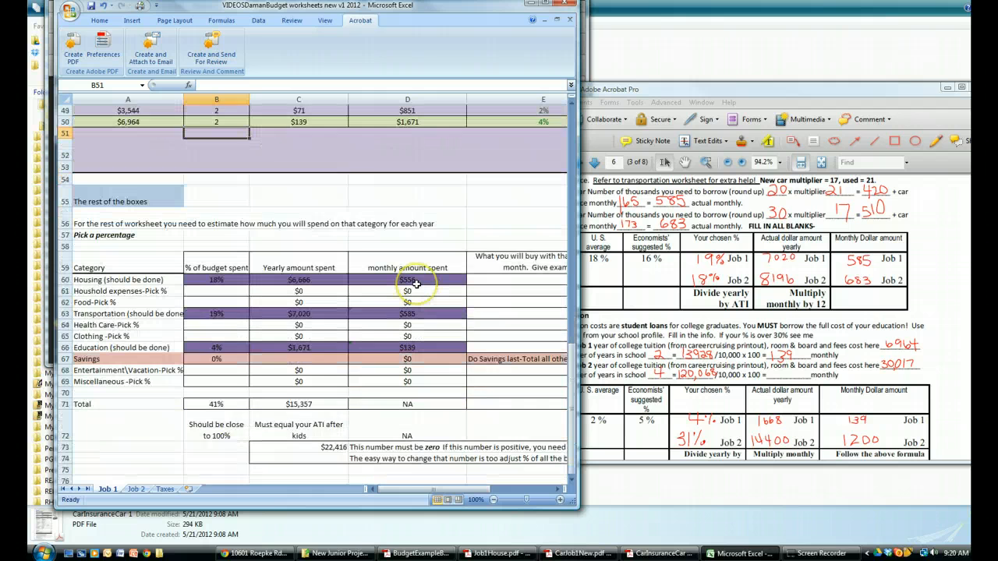
{"action": "left_click", "coordinate": [696, 373]}
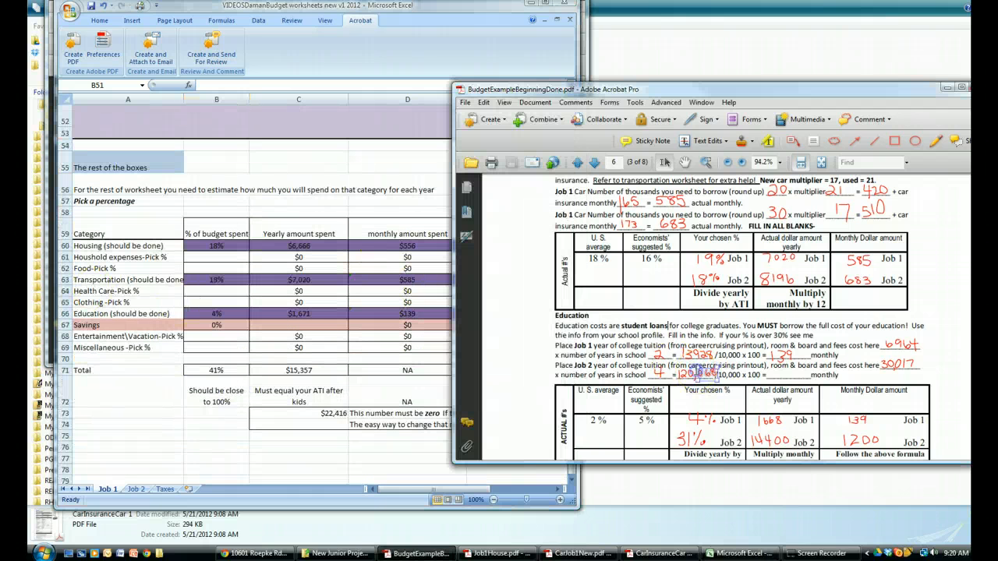
{"action": "scroll", "coordinate": [698, 374], "scroll_direction": "down", "scroll_amount": 4}
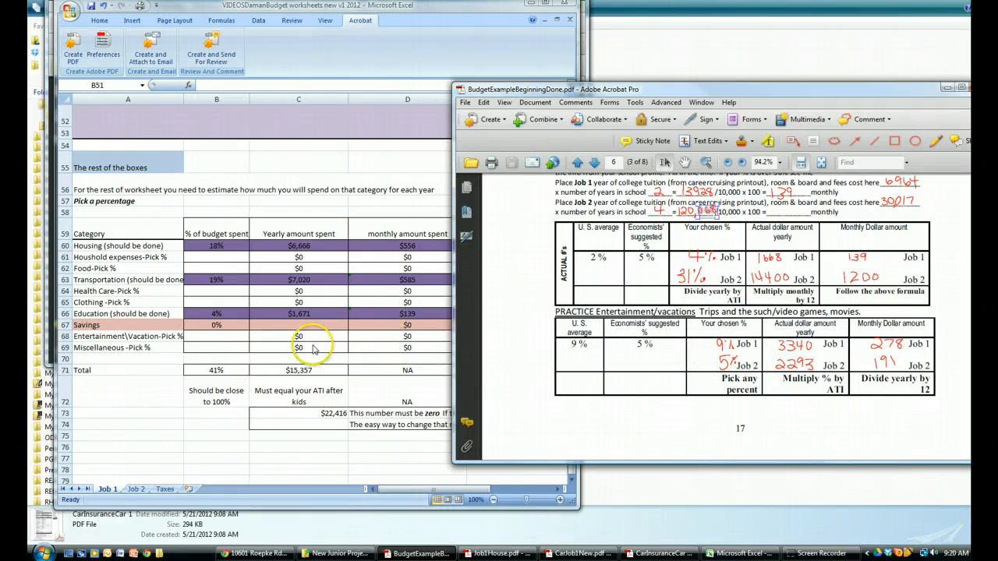
{"action": "left_click", "coordinate": [213, 337]}
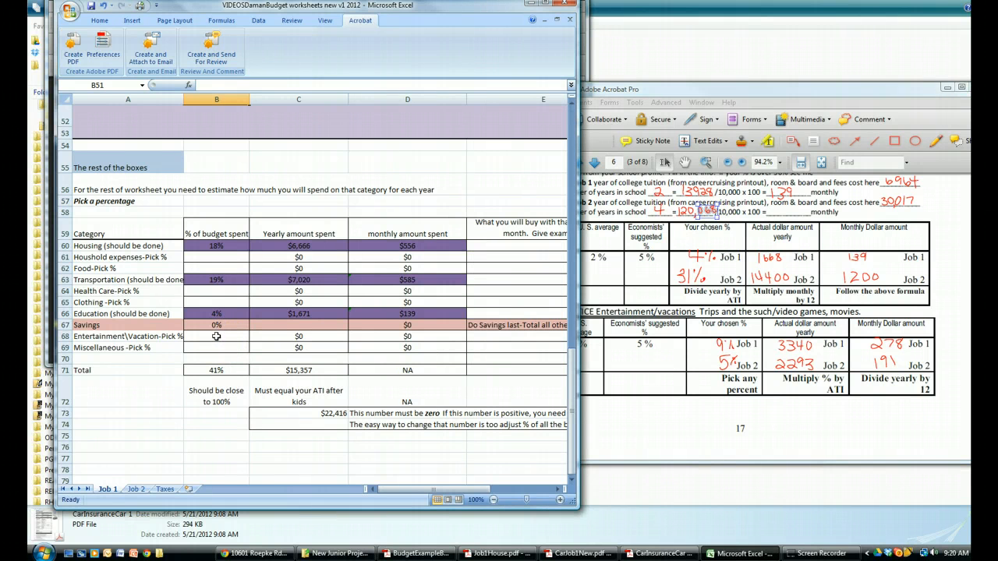
{"action": "type", "text": "9"}
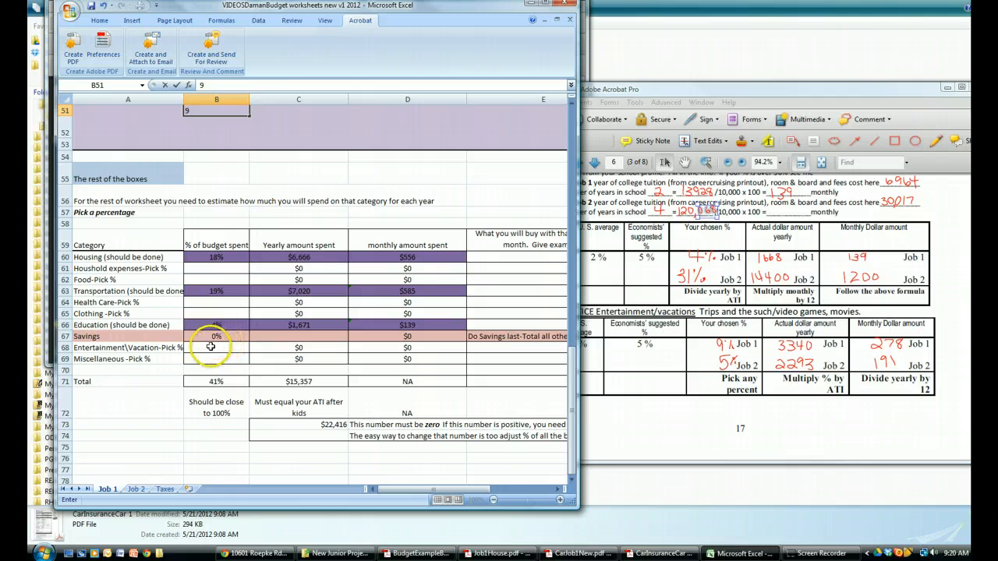
{"action": "left_click", "coordinate": [211, 347]}
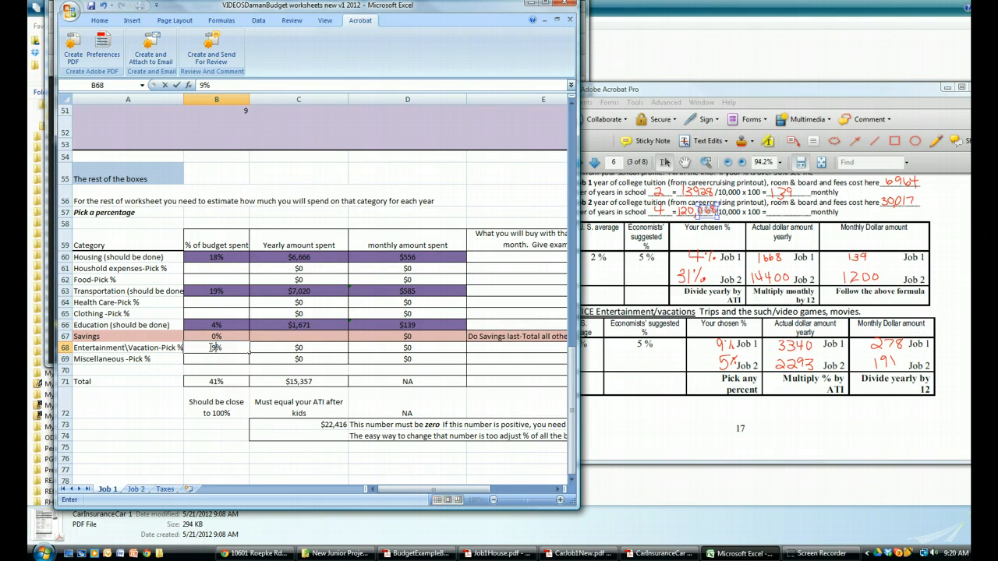
{"action": "key", "text": "Return"}
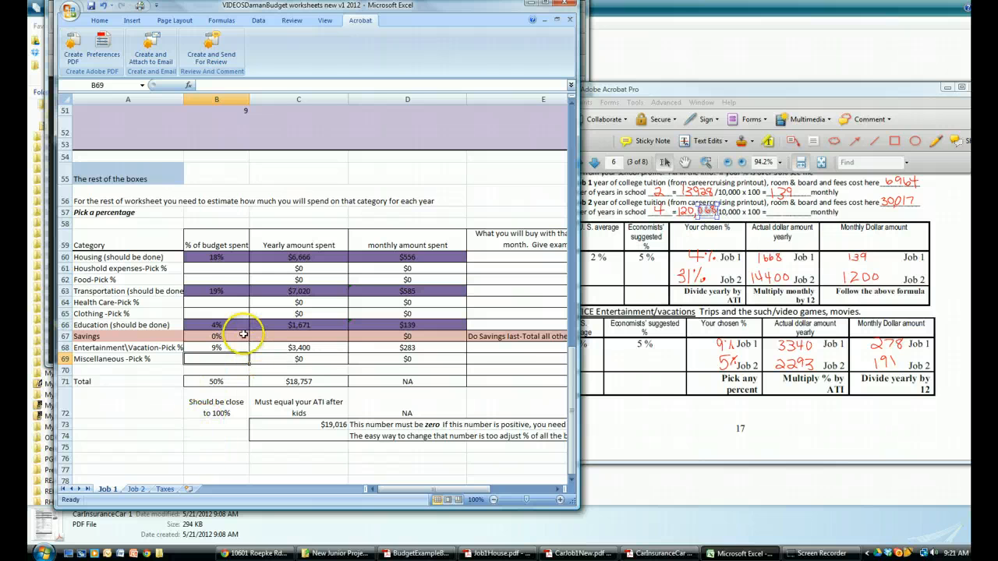
Look through the blank budget worksheet on page 7 of the example PDF, from the job details to the tax lines
{"action": "left_click", "coordinate": [213, 269]}
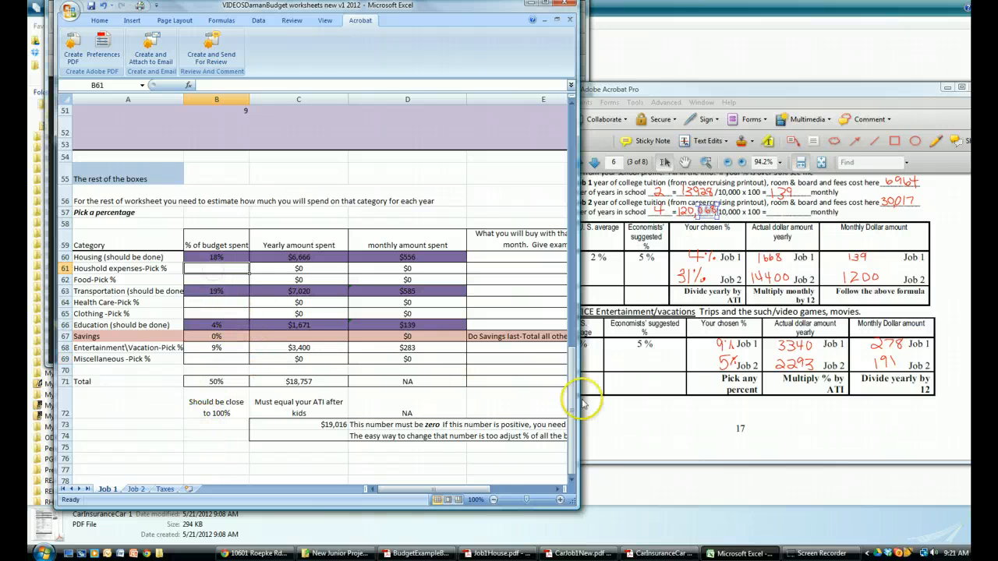
{"action": "left_click", "coordinate": [714, 425]}
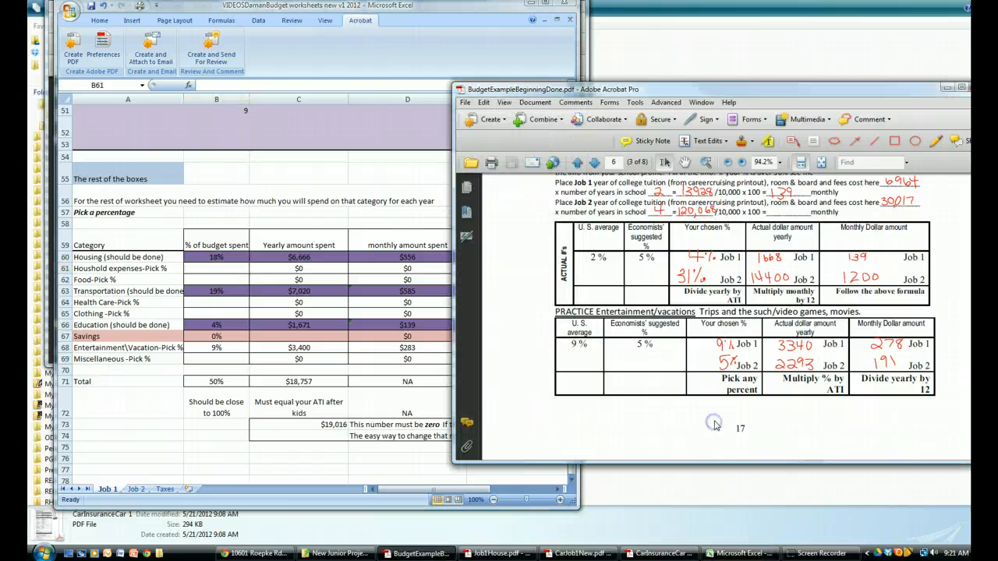
{"action": "scroll", "coordinate": [713, 425], "scroll_direction": "down", "scroll_amount": 5}
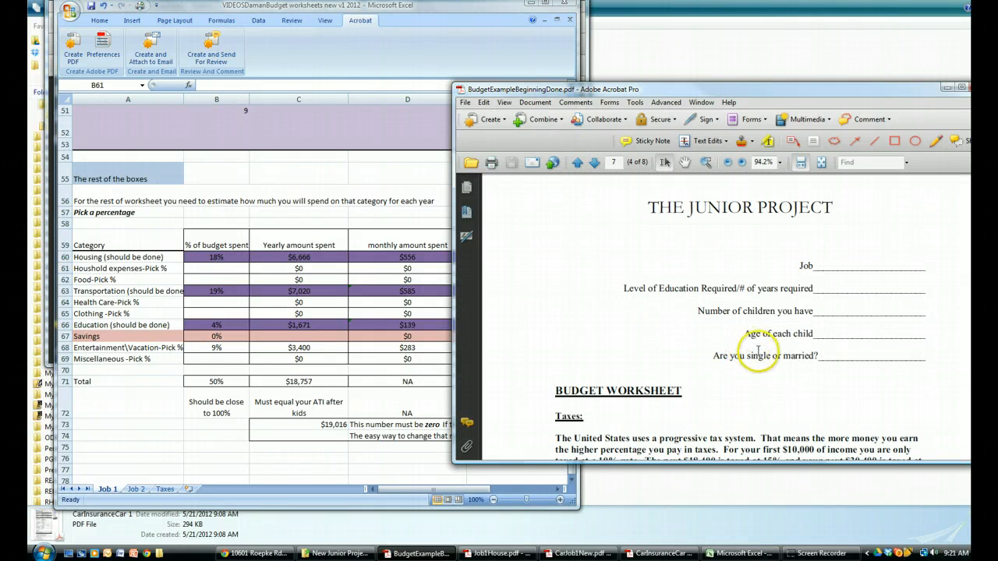
{"action": "scroll", "coordinate": [826, 331], "scroll_direction": "down", "scroll_amount": 3}
{"action": "scroll", "coordinate": [825, 331], "scroll_direction": "down", "scroll_amount": 7}
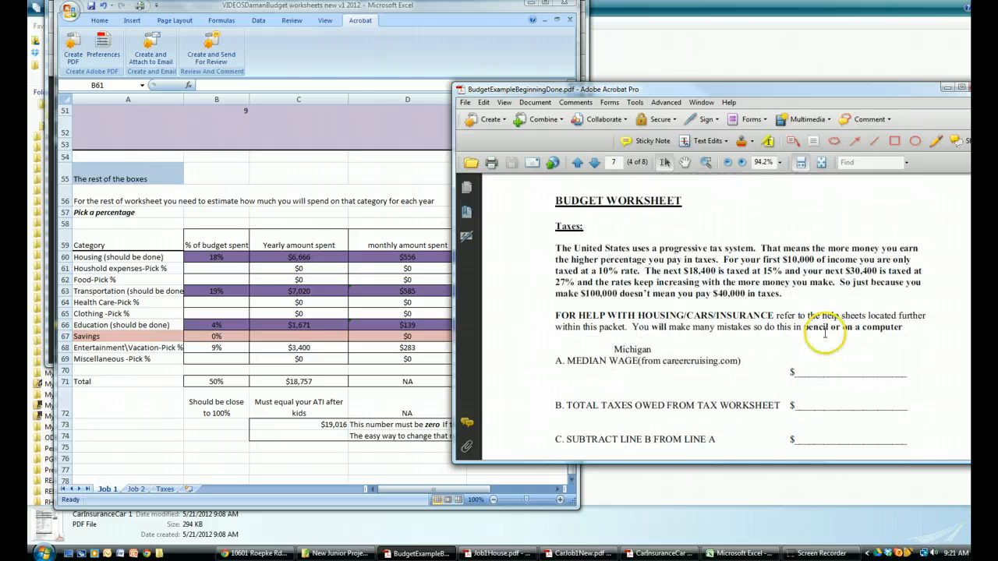
{"action": "scroll", "coordinate": [821, 347], "scroll_direction": "up", "scroll_amount": 3}
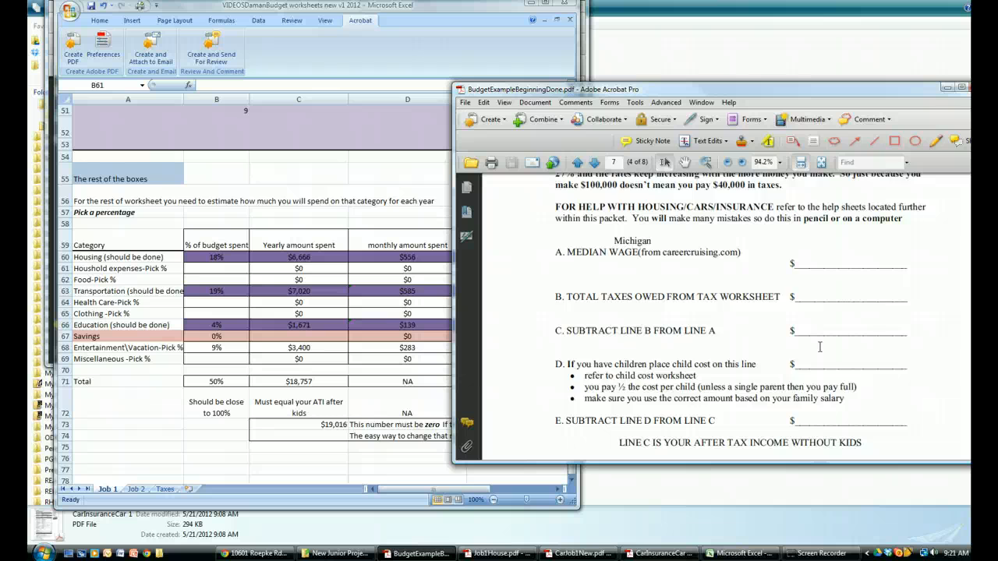
{"action": "scroll", "coordinate": [820, 347], "scroll_direction": "up", "scroll_amount": 3}
{"action": "scroll", "coordinate": [820, 349], "scroll_direction": "up", "scroll_amount": 5}
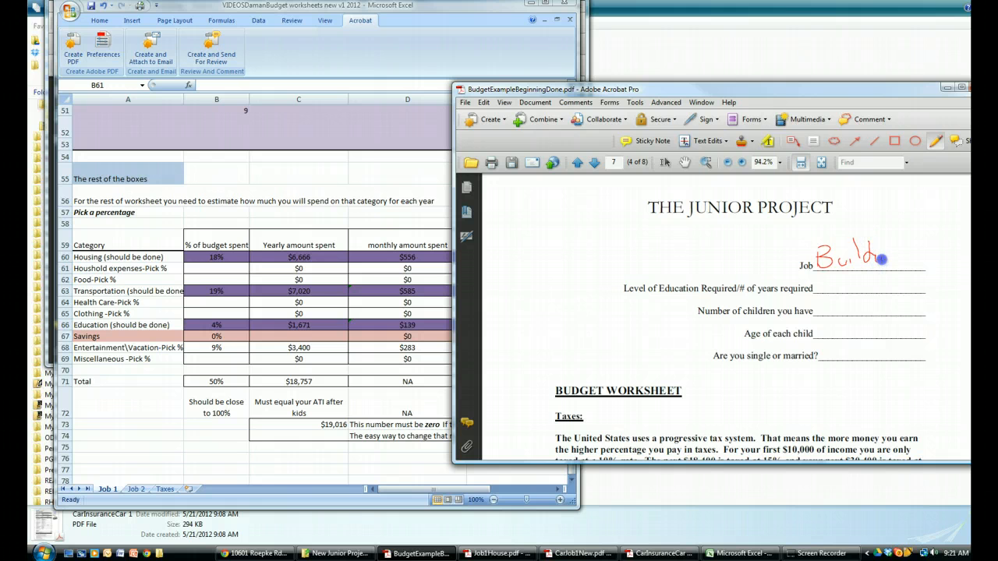
Handwrite the Job 1 details with the Pencil tool: Building Ins, 2yrs of education, 0 children, a dash for age, and married
{"action": "left_click_drag", "start_coordinate": [891, 275], "coordinate": [894, 278]}
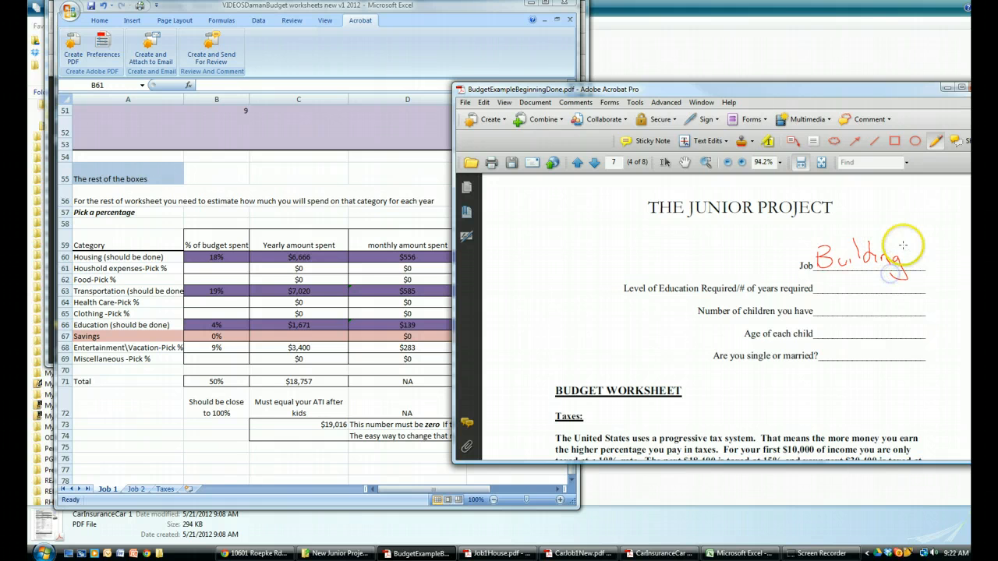
{"action": "left_click_drag", "start_coordinate": [903, 245], "coordinate": [929, 244]}
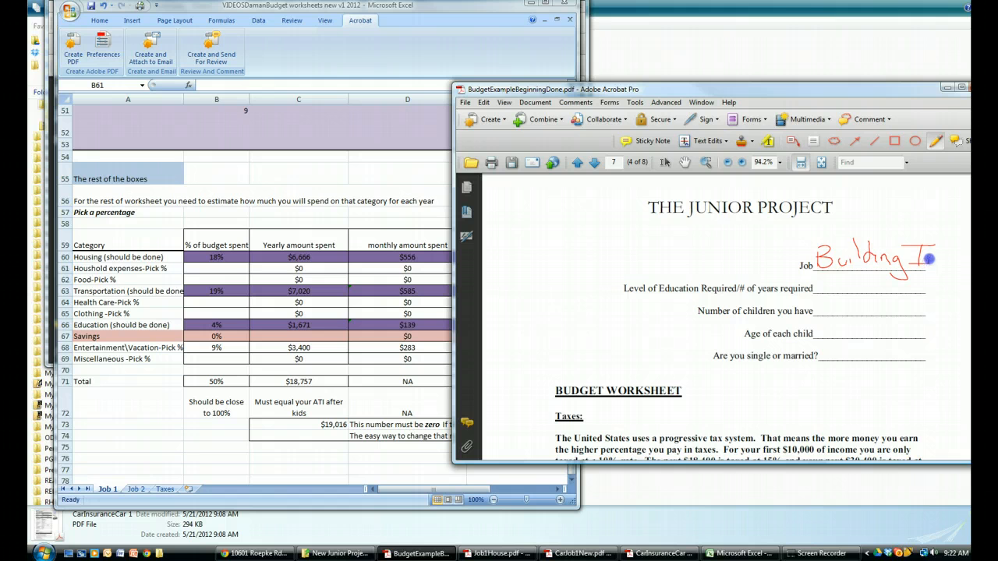
{"action": "left_click_drag", "start_coordinate": [941, 261], "coordinate": [934, 270]}
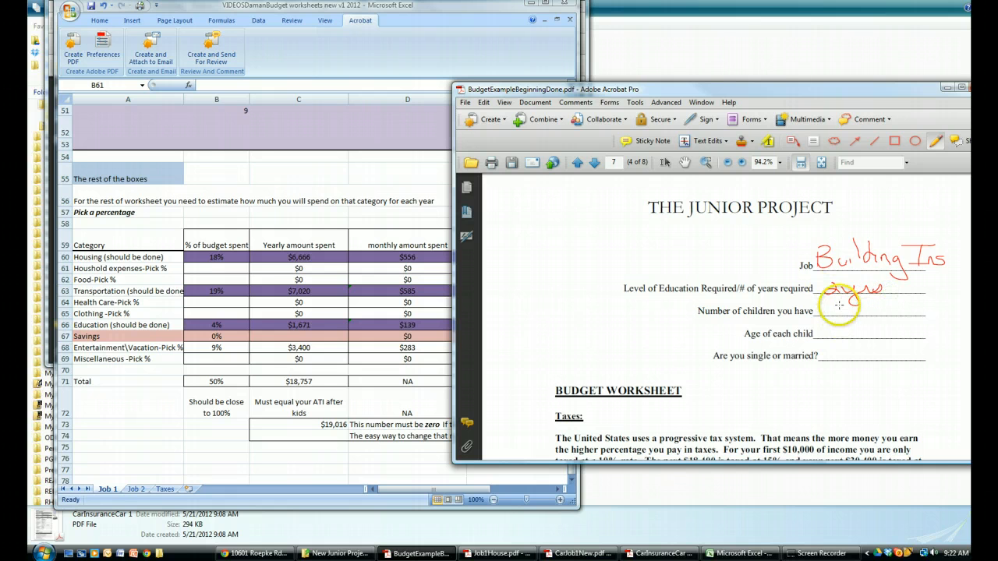
{"action": "left_click_drag", "start_coordinate": [835, 305], "coordinate": [856, 329]}
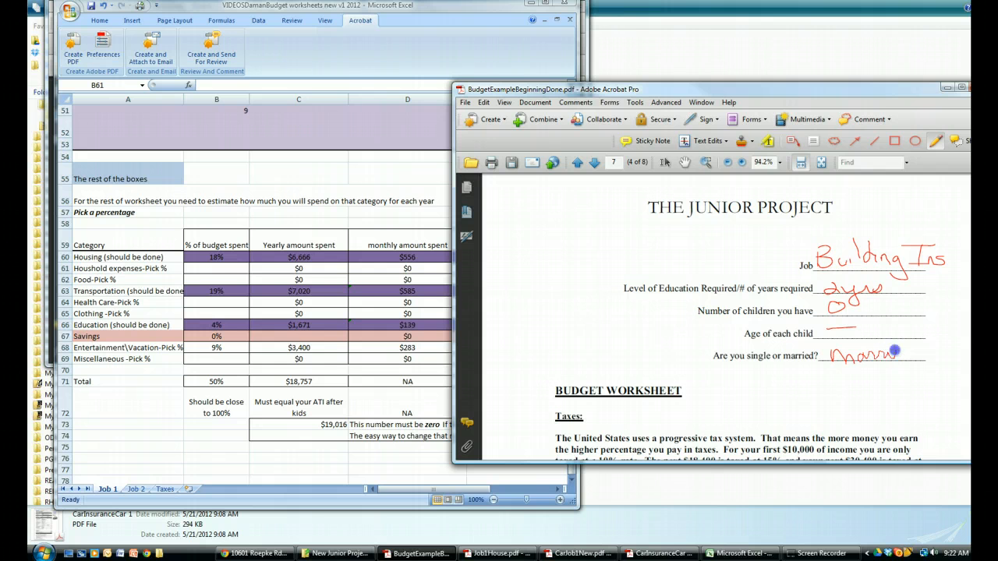
{"action": "left_click_drag", "start_coordinate": [900, 337], "coordinate": [899, 338]}
{"action": "left_click", "coordinate": [886, 339]}
Look up the Job 1 Michigan median income on the Taxes sheet and handwrite 49800 on line A, Median Wage, in the PDF
{"action": "scroll", "coordinate": [782, 391], "scroll_direction": "down", "scroll_amount": 6}
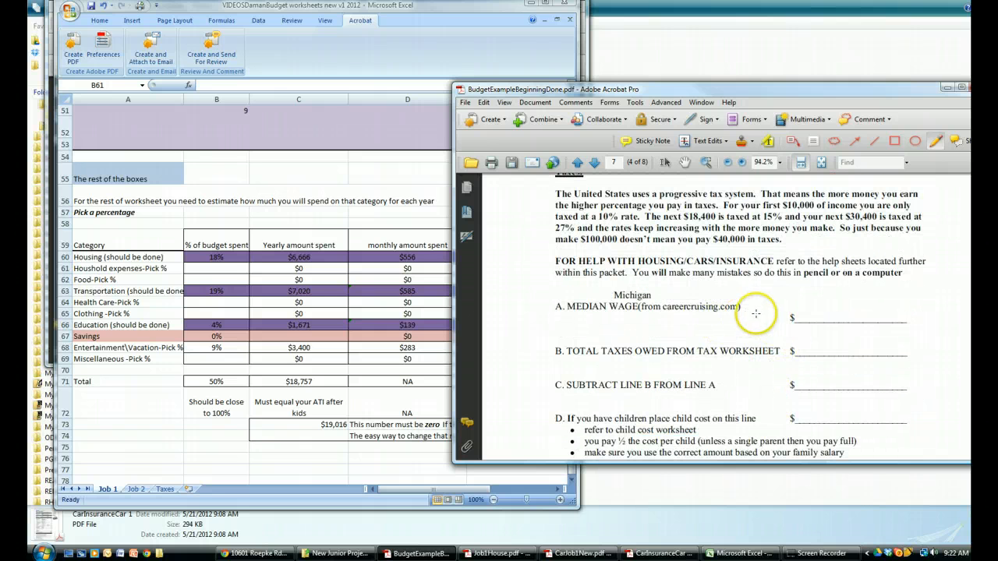
{"action": "left_click", "coordinate": [801, 305]}
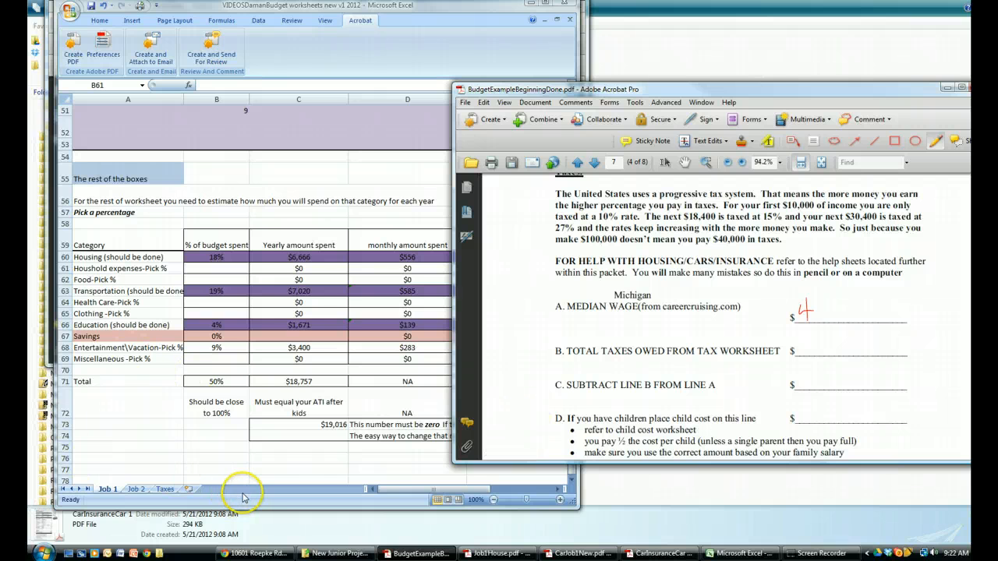
{"action": "left_click", "coordinate": [163, 493]}
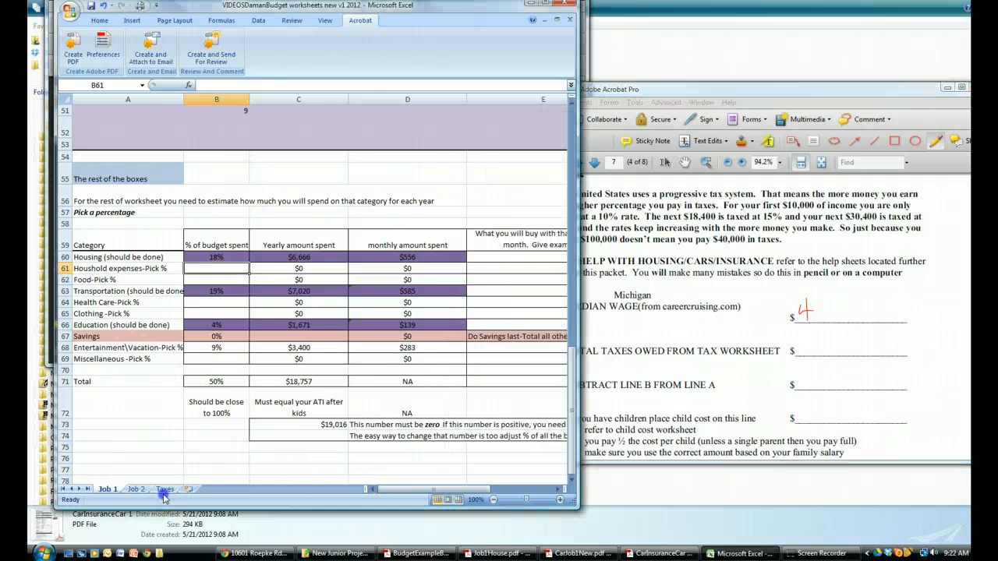
{"action": "left_click", "coordinate": [164, 491]}
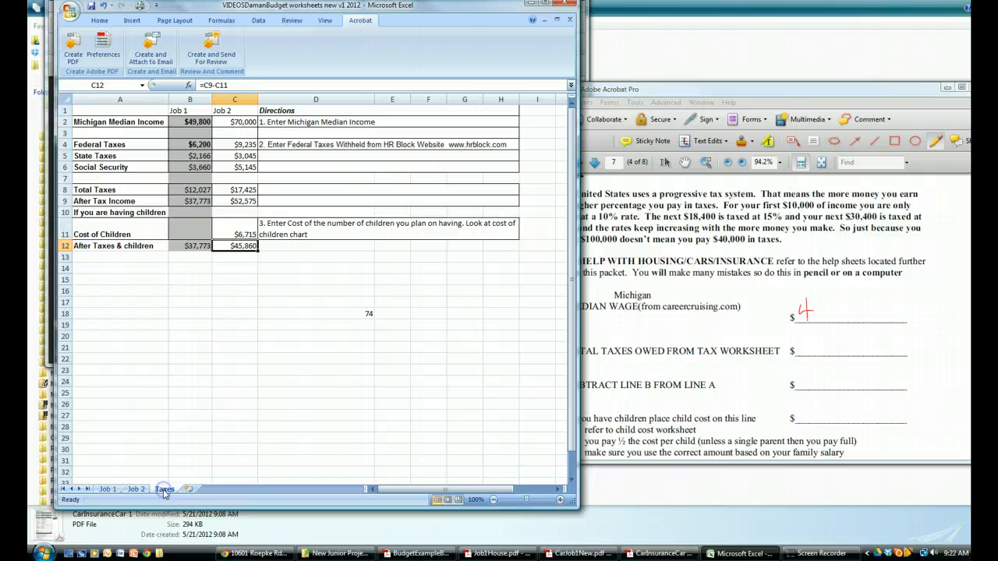
{"action": "left_click", "coordinate": [106, 489]}
{"action": "left_click", "coordinate": [818, 300]}
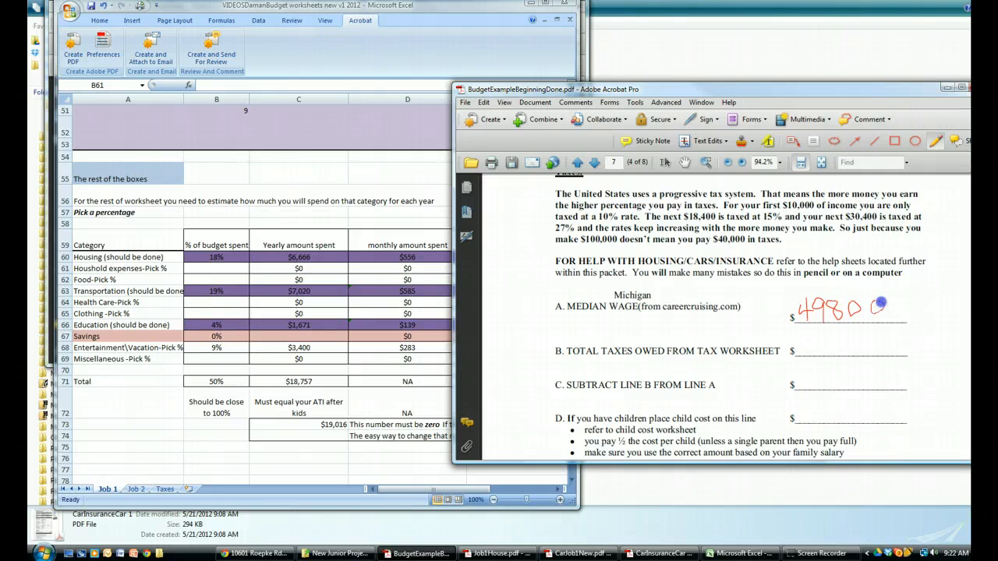
{"action": "left_click_drag", "start_coordinate": [879, 304], "coordinate": [876, 302]}
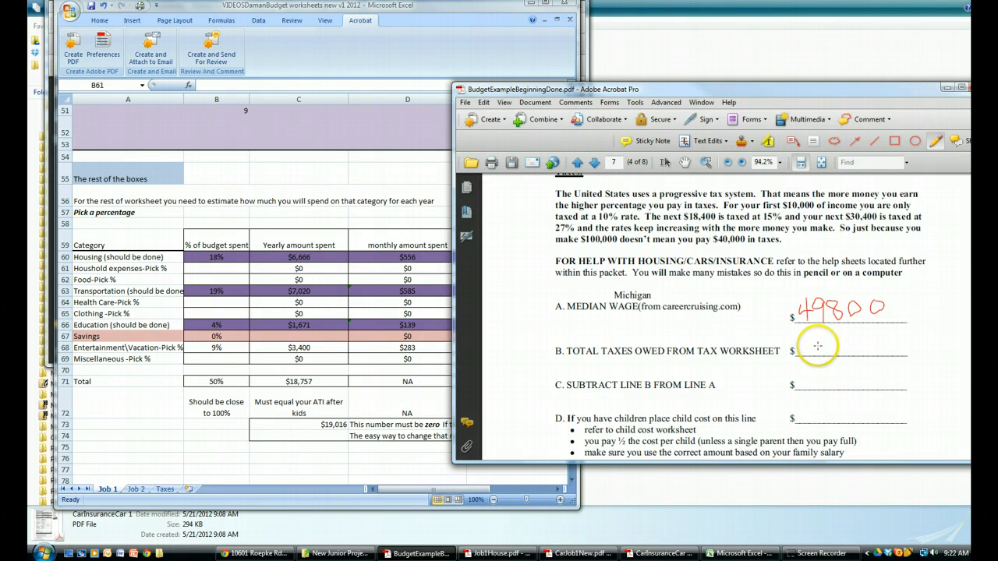
Handwrite the Job 1 figures from the Taxes sheet in the PDF: 12027 on line B, 37,773 on lines C and E, a dash on D
{"action": "left_click", "coordinate": [166, 492]}
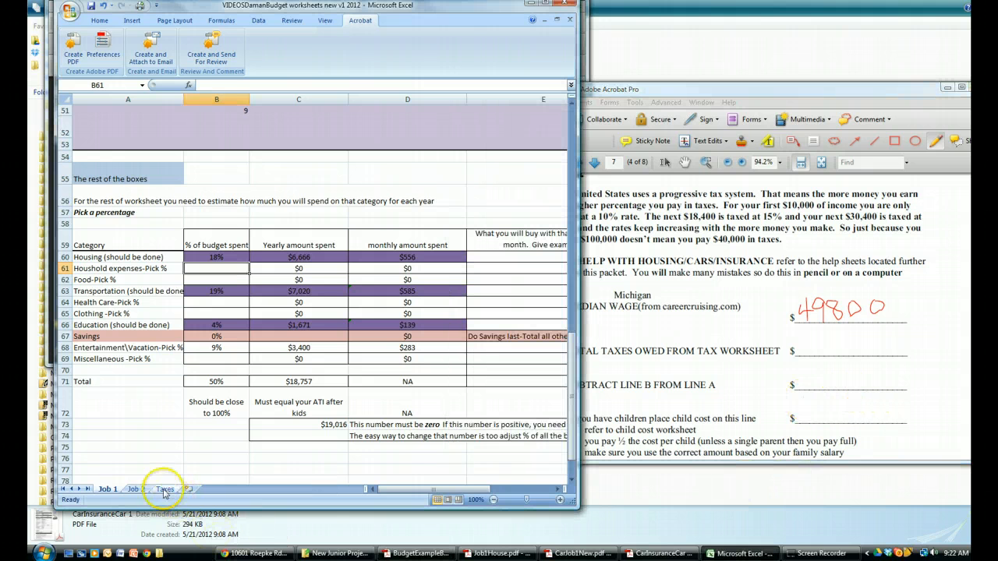
{"action": "left_click", "coordinate": [165, 490]}
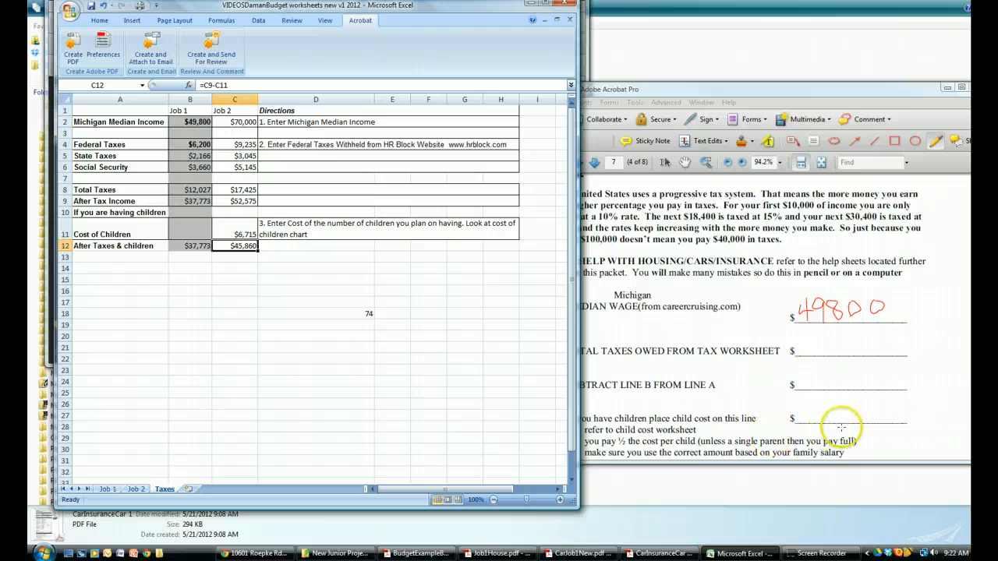
{"action": "left_click", "coordinate": [808, 348]}
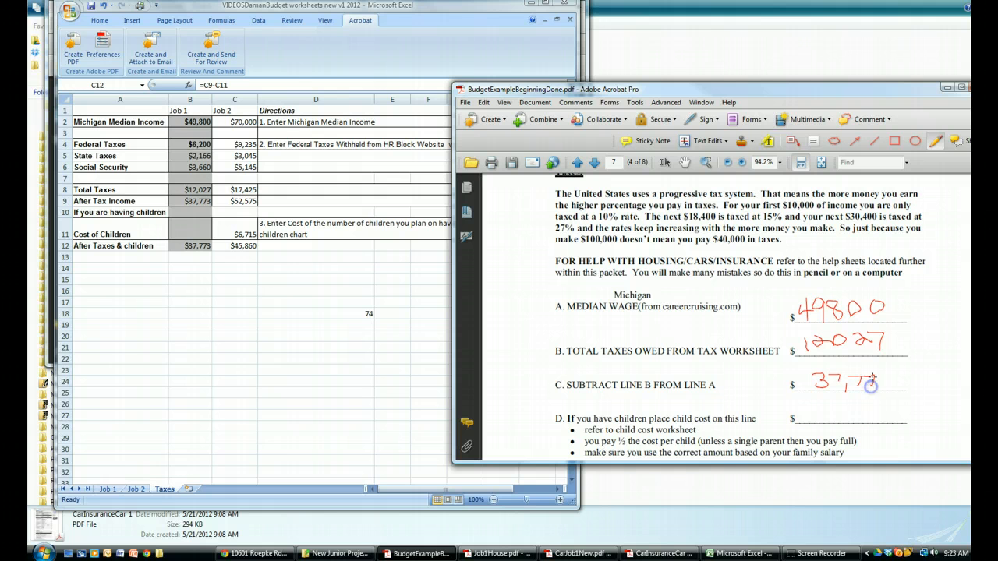
{"action": "left_click_drag", "start_coordinate": [821, 408], "coordinate": [856, 408]}
{"action": "scroll", "coordinate": [856, 407], "scroll_direction": "down", "scroll_amount": 2}
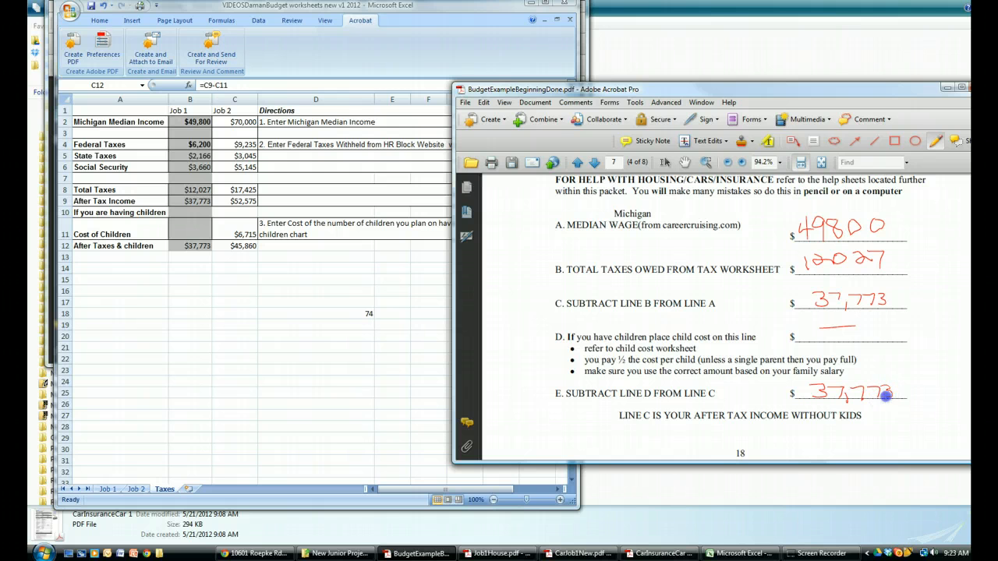
Handwrite 37,773 on the After Tax Income – Kid Cost (E) line on page 8 of the PDF
{"action": "scroll", "coordinate": [820, 405], "scroll_direction": "down", "scroll_amount": 7}
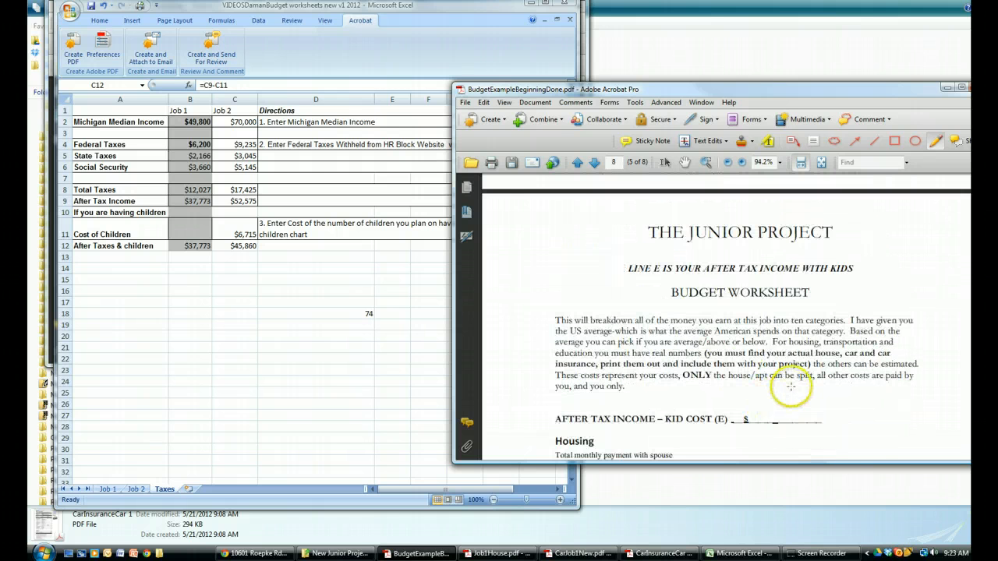
{"action": "scroll", "coordinate": [791, 385], "scroll_direction": "down", "scroll_amount": 1}
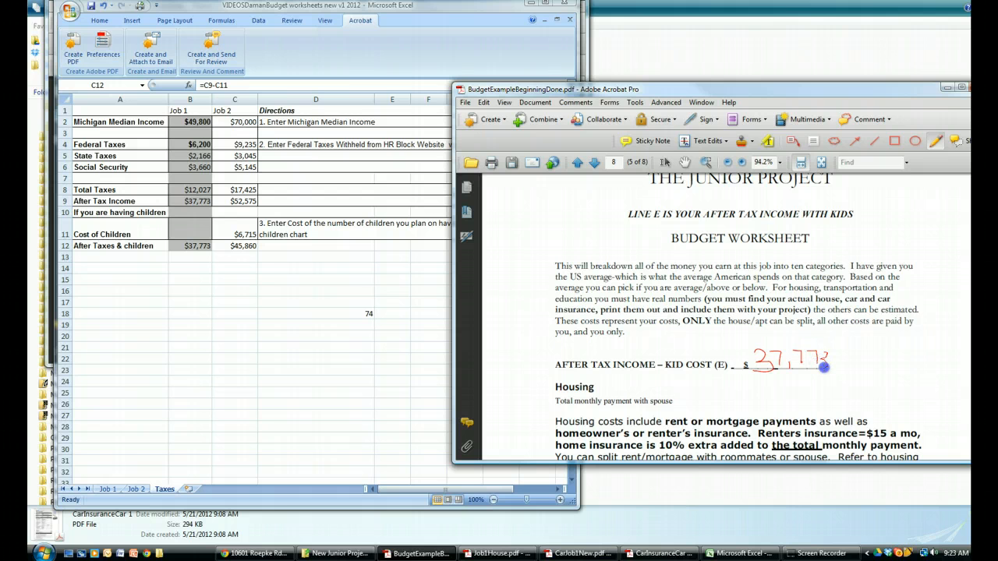
Enter 11% as the Job 1 budget share for Household expenses in B61, following the economists' suggested percentage in the PDF
{"action": "scroll", "coordinate": [819, 383], "scroll_direction": "down", "scroll_amount": 3}
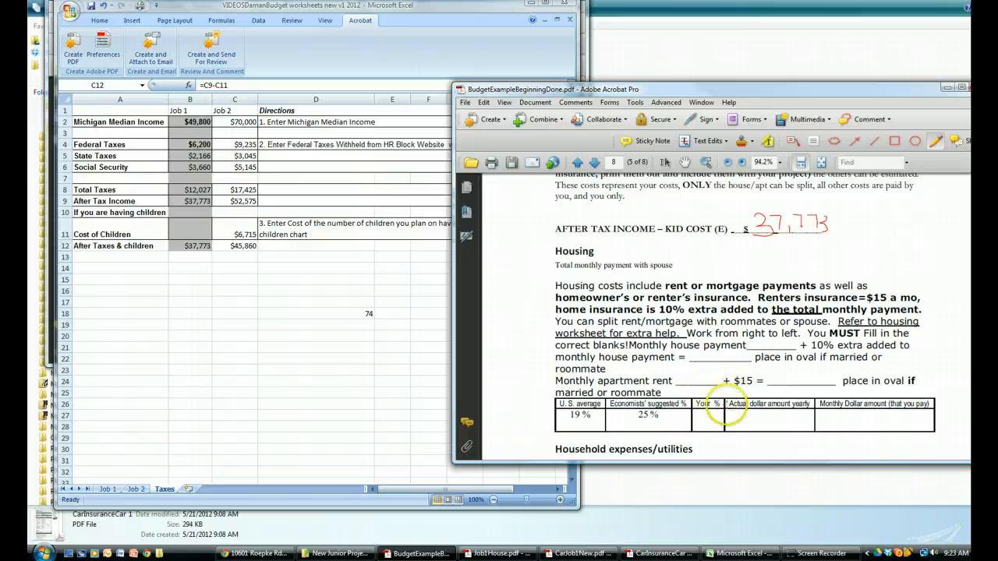
{"action": "scroll", "coordinate": [710, 413], "scroll_direction": "down", "scroll_amount": 3}
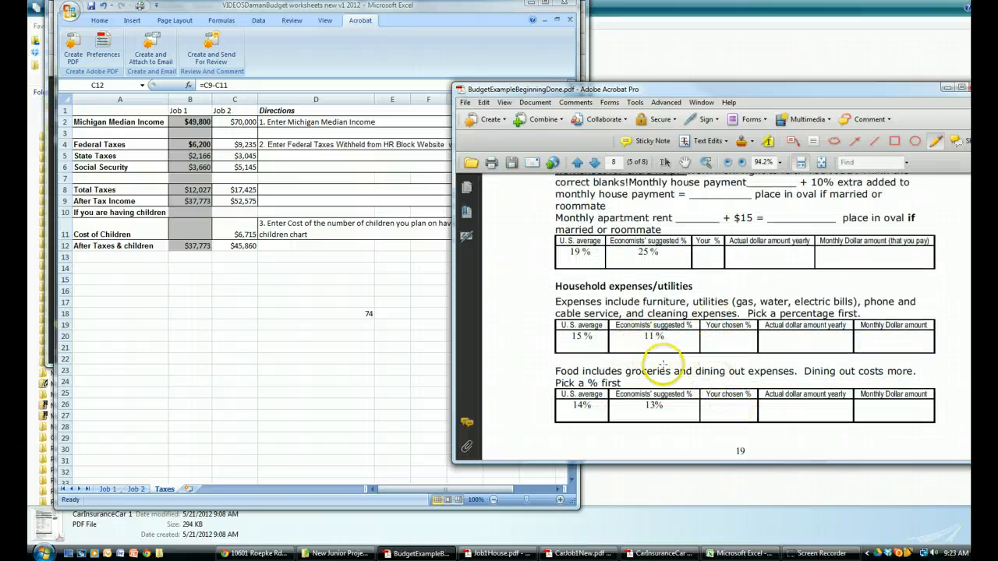
{"action": "scroll", "coordinate": [264, 341], "scroll_direction": "up", "scroll_amount": 2}
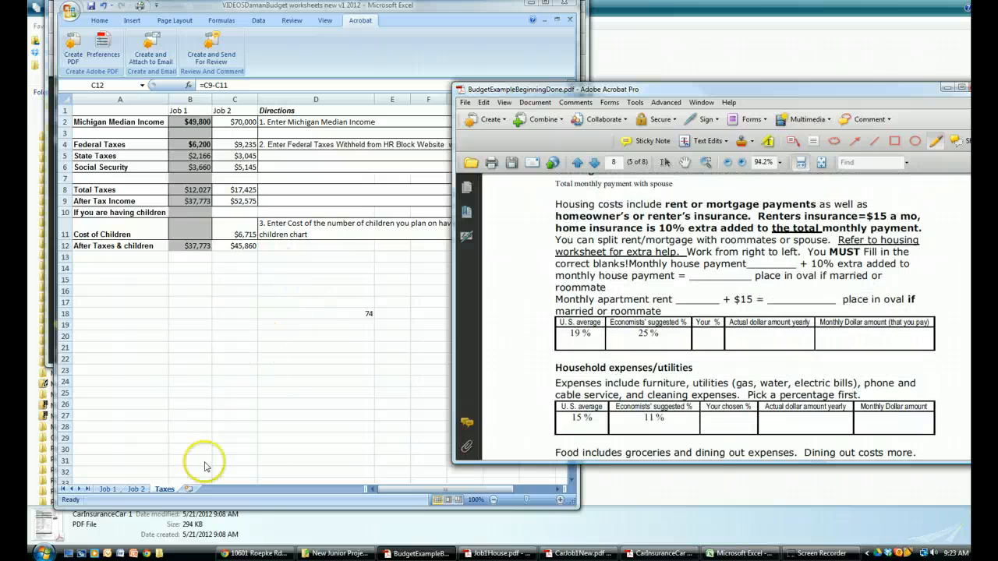
{"action": "left_click", "coordinate": [109, 489]}
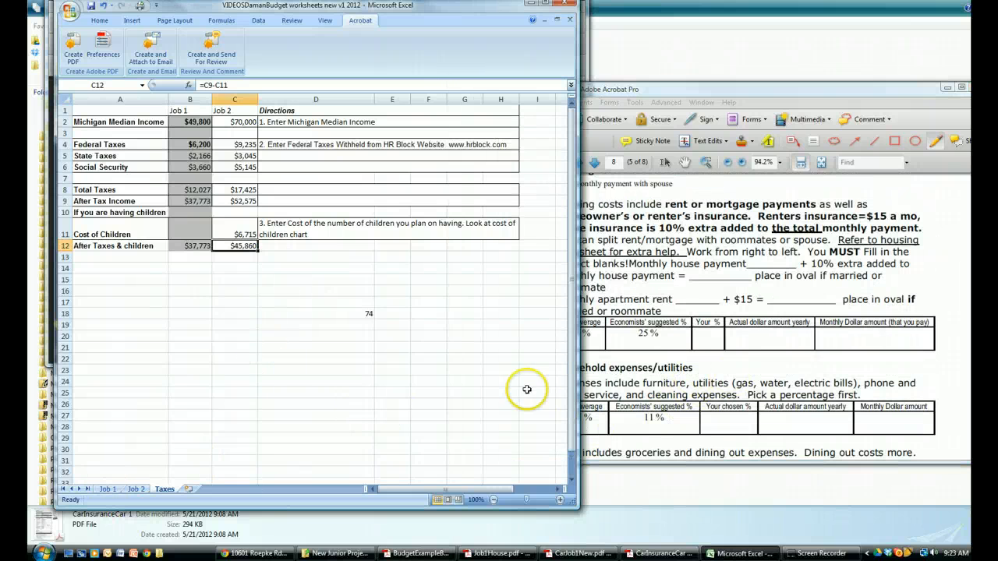
{"action": "left_click", "coordinate": [106, 489]}
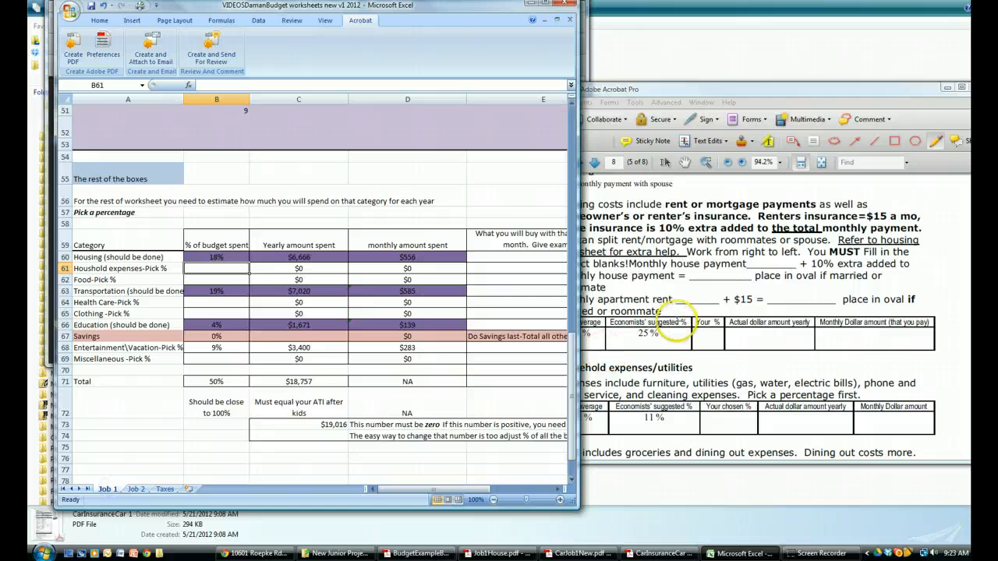
{"action": "scroll", "coordinate": [676, 323], "scroll_direction": "down", "scroll_amount": 1}
{"action": "left_click", "coordinate": [676, 323]}
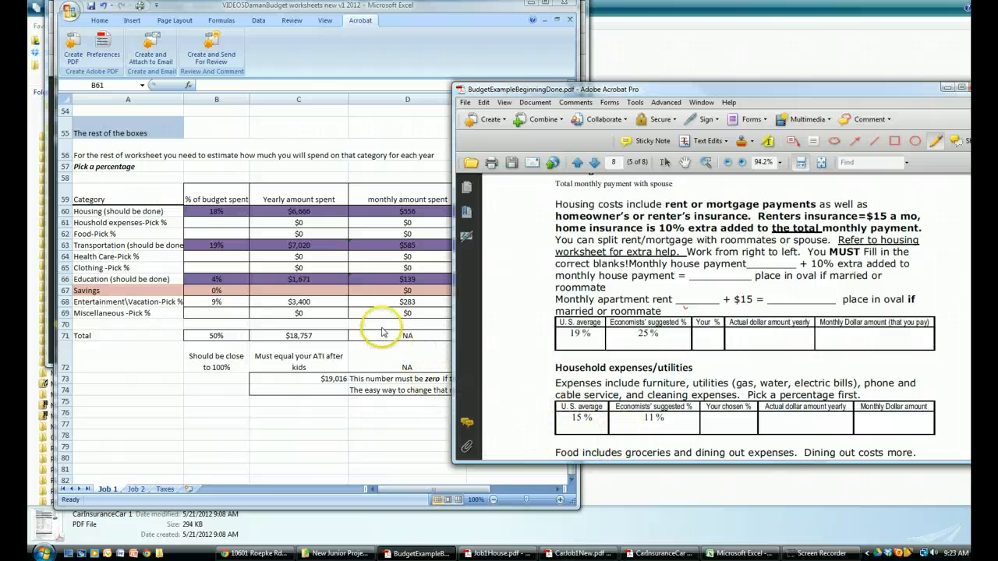
{"action": "left_click", "coordinate": [209, 222]}
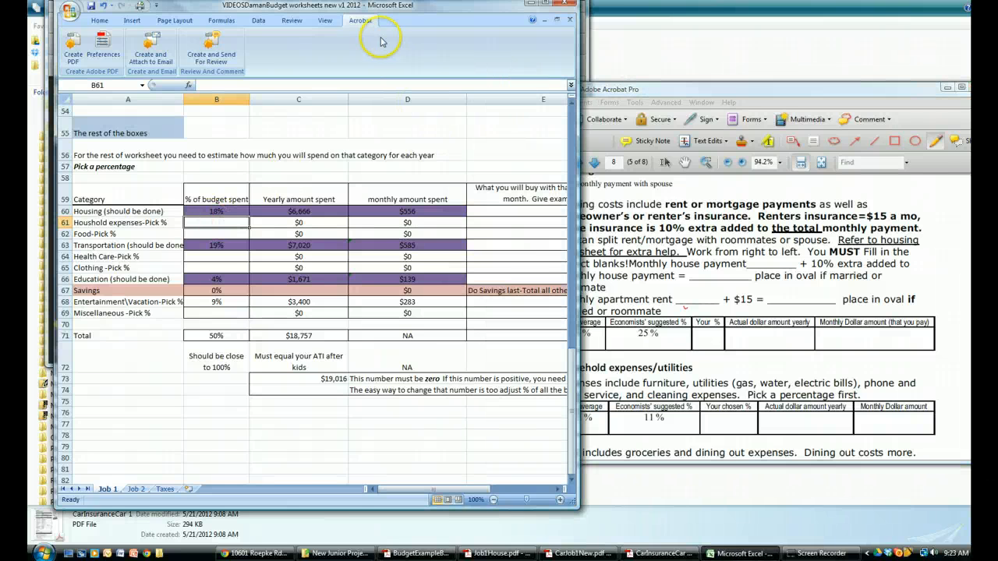
{"action": "left_click_drag", "start_coordinate": [355, 10], "coordinate": [320, 25]}
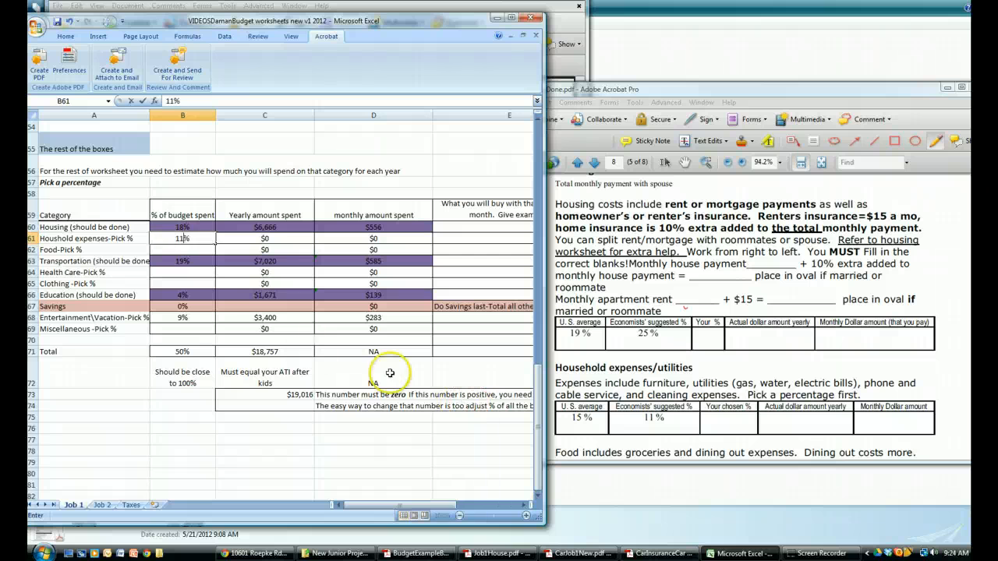
{"action": "type", "text": "11%"}
{"action": "key", "text": "Return"}
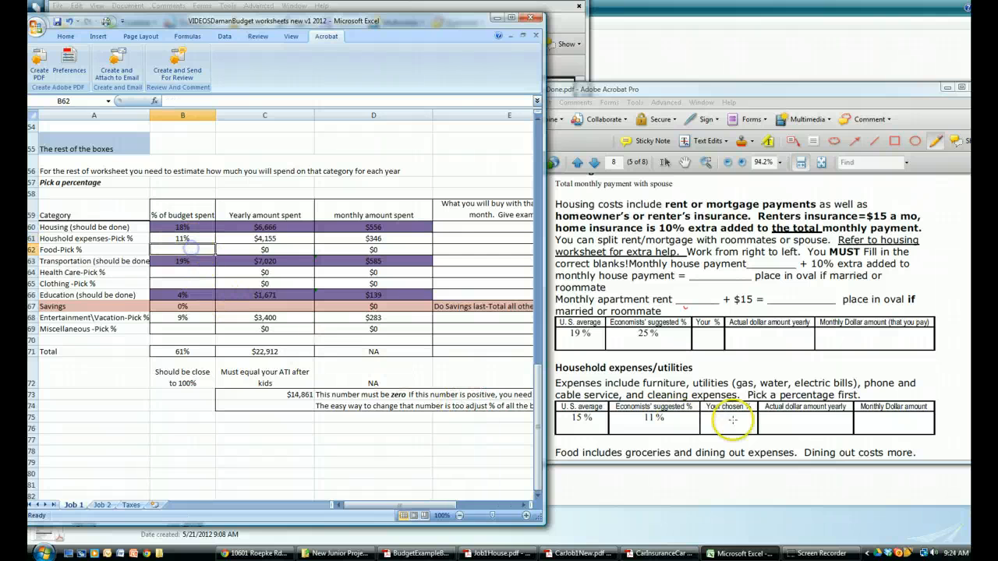
Look up the economists' suggested food percentage in the PDF and enter 13% for Food in B62 of the Job 1 sheet
{"action": "scroll", "coordinate": [694, 406], "scroll_direction": "down", "scroll_amount": 1}
{"action": "scroll", "coordinate": [694, 406], "scroll_direction": "up", "scroll_amount": 2}
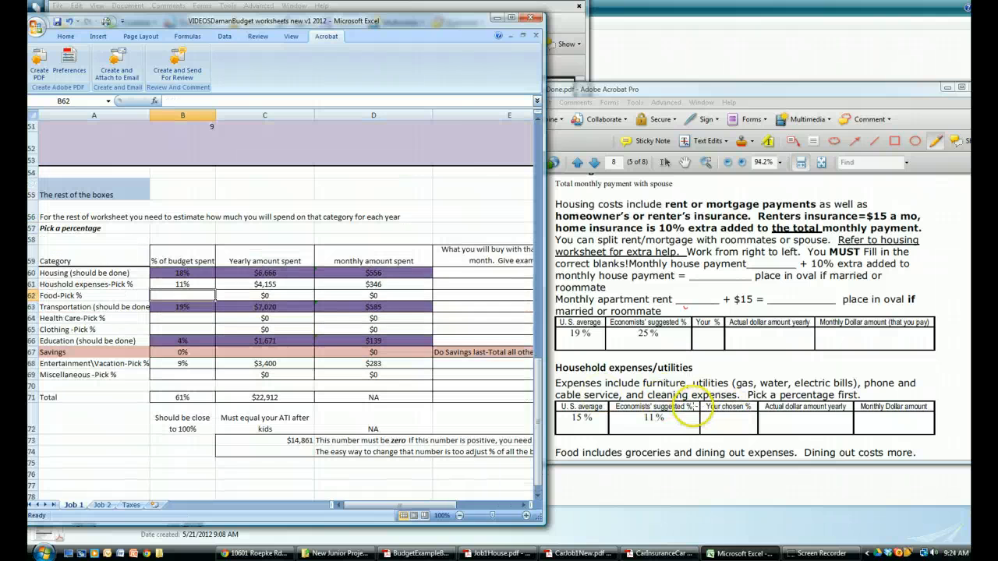
{"action": "left_click", "coordinate": [694, 406]}
{"action": "scroll", "coordinate": [694, 407], "scroll_direction": "down", "scroll_amount": 1}
{"action": "scroll", "coordinate": [693, 406], "scroll_direction": "down", "scroll_amount": 3}
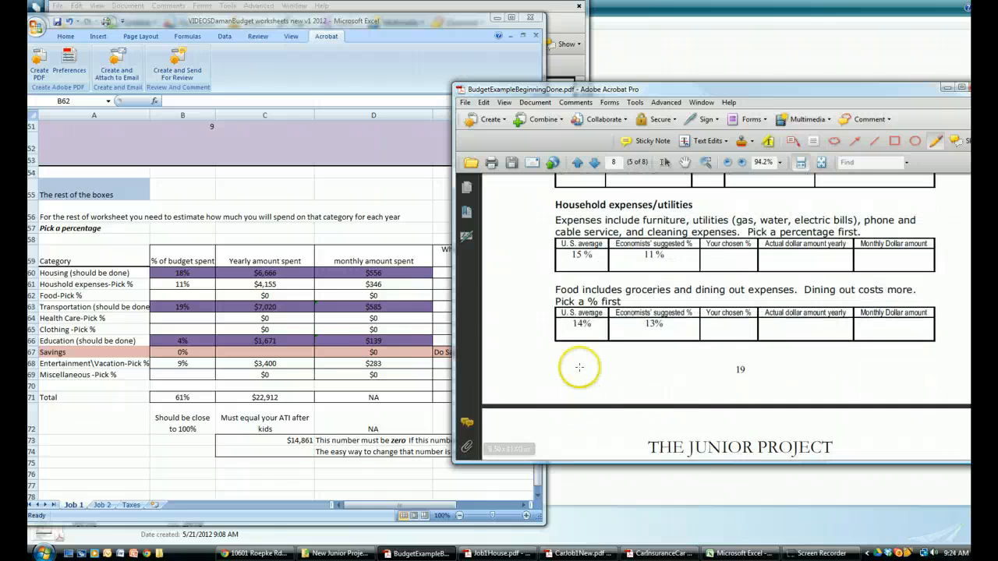
{"action": "left_click", "coordinate": [161, 291]}
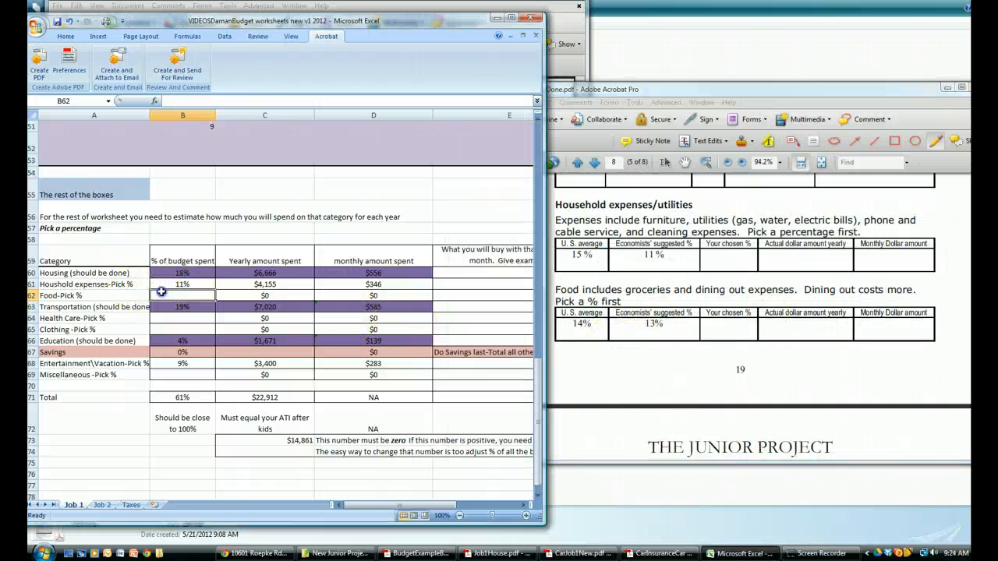
{"action": "type", "text": "13"}
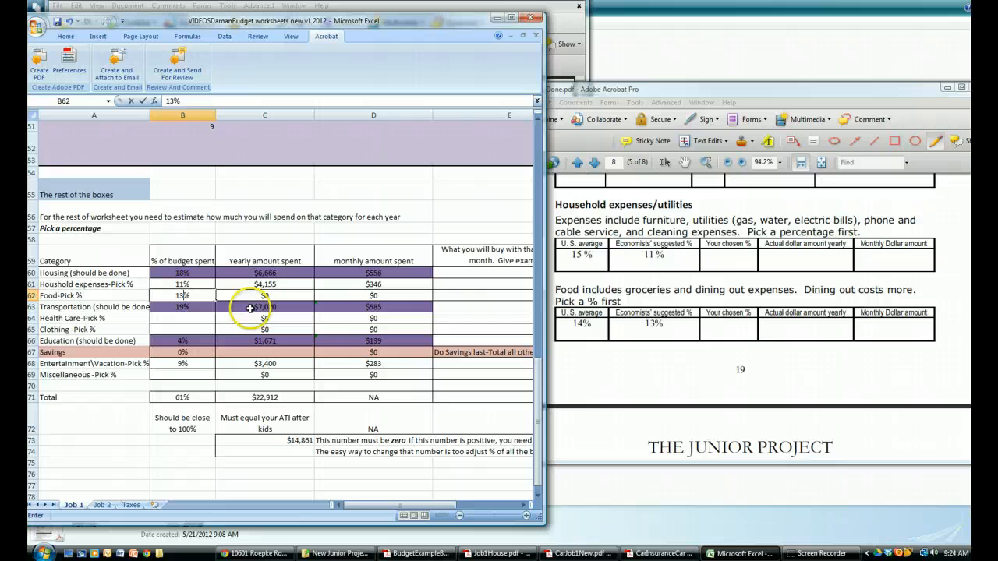
{"action": "key", "text": "Return"}
Enter 5% as the Job 1 budget share for both Health Care in B64 and Clothing in B65, checking the PDF's health care table
{"action": "left_click", "coordinate": [180, 322]}
{"action": "left_click", "coordinate": [597, 341]}
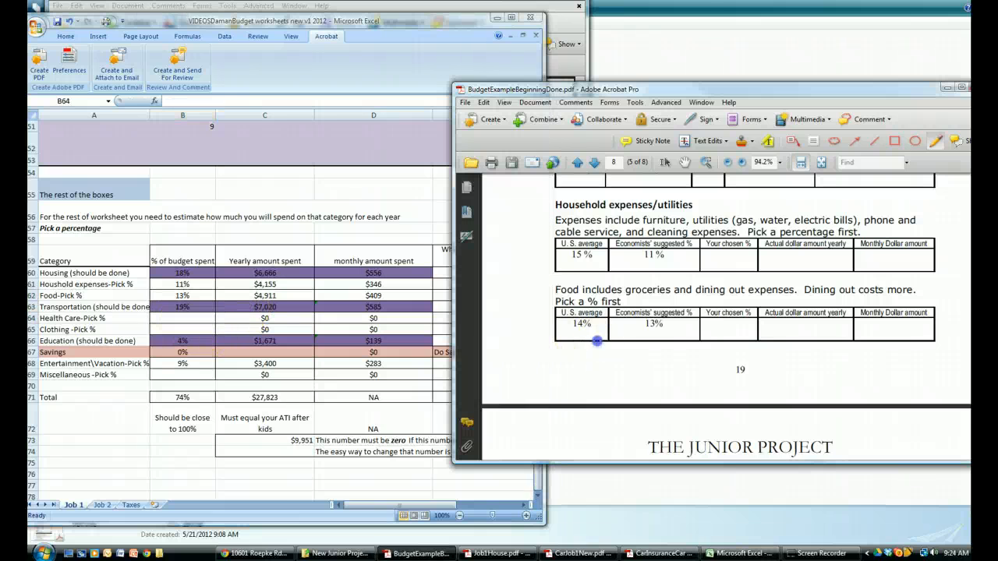
{"action": "scroll", "coordinate": [597, 341], "scroll_direction": "down", "scroll_amount": 5}
{"action": "scroll", "coordinate": [577, 390], "scroll_direction": "down", "scroll_amount": 2}
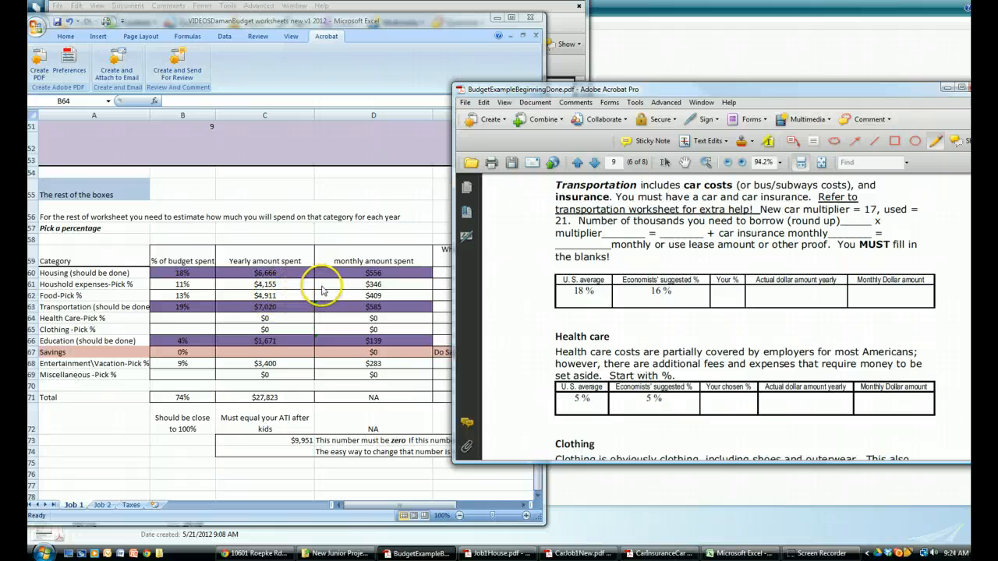
{"action": "left_click", "coordinate": [171, 318]}
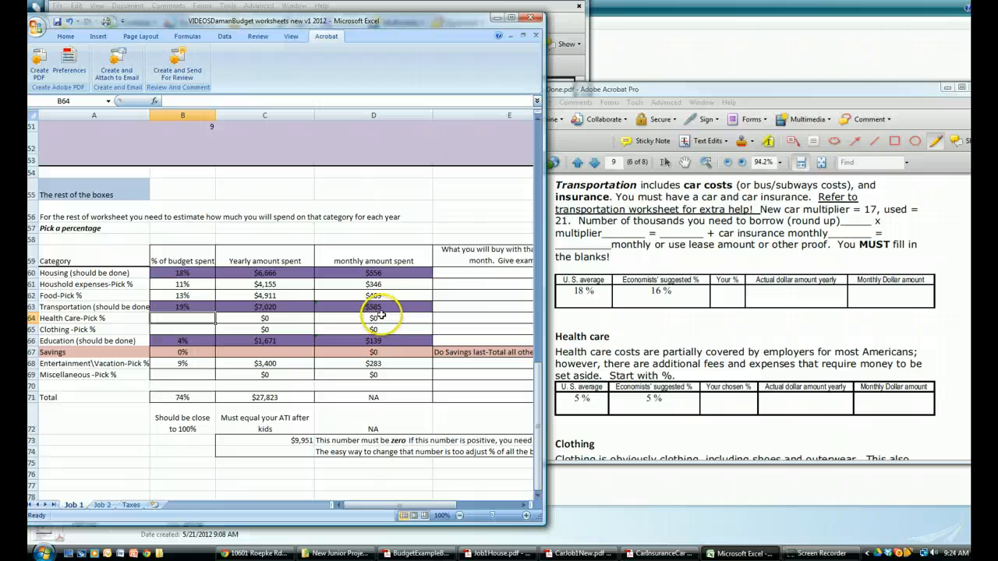
{"action": "type", "text": "5%"}
{"action": "key", "text": "Return"}
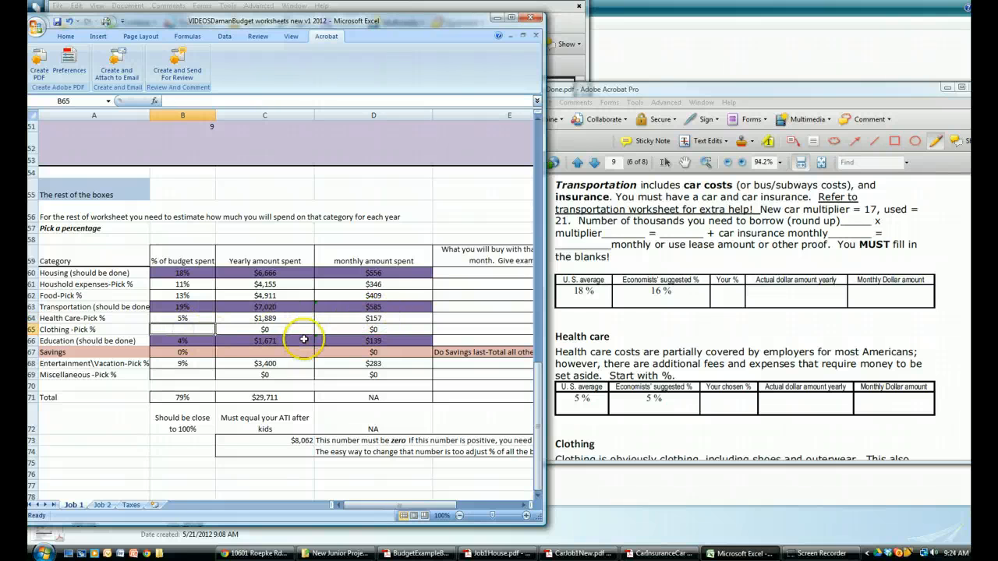
{"action": "type", "text": "5%"}
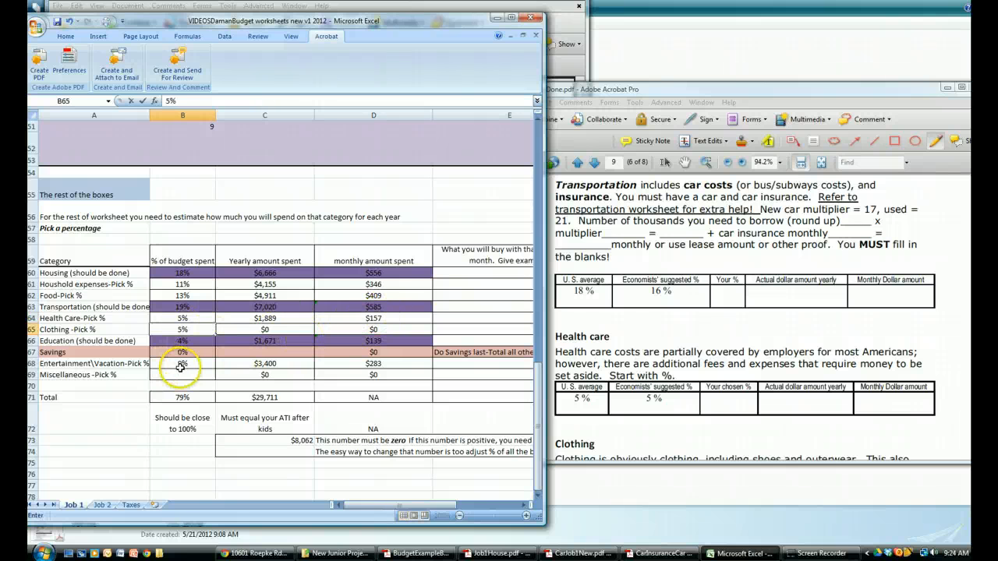
{"action": "left_click", "coordinate": [184, 373]}
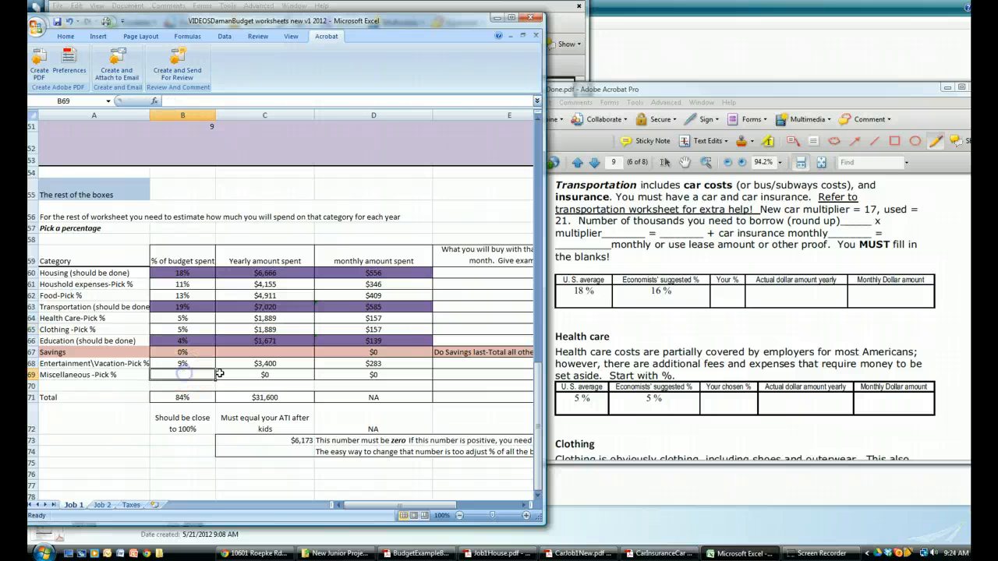
Look up the Miscellaneous table on page 10 of the PDF and enter its U.S. average of 9% in B69
{"action": "left_click", "coordinate": [586, 376]}
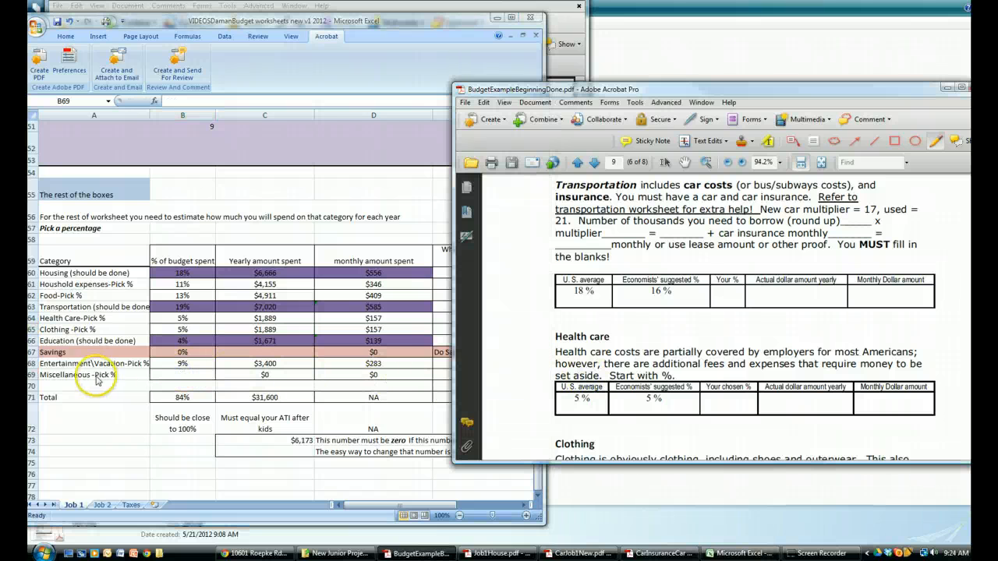
{"action": "scroll", "coordinate": [637, 380], "scroll_direction": "down", "scroll_amount": 3}
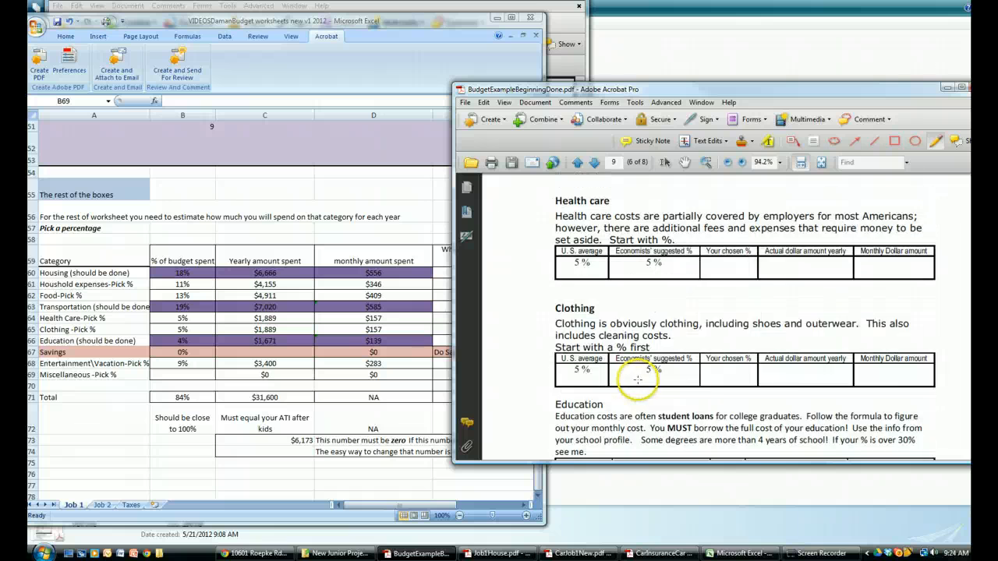
{"action": "scroll", "coordinate": [638, 380], "scroll_direction": "down", "scroll_amount": 10}
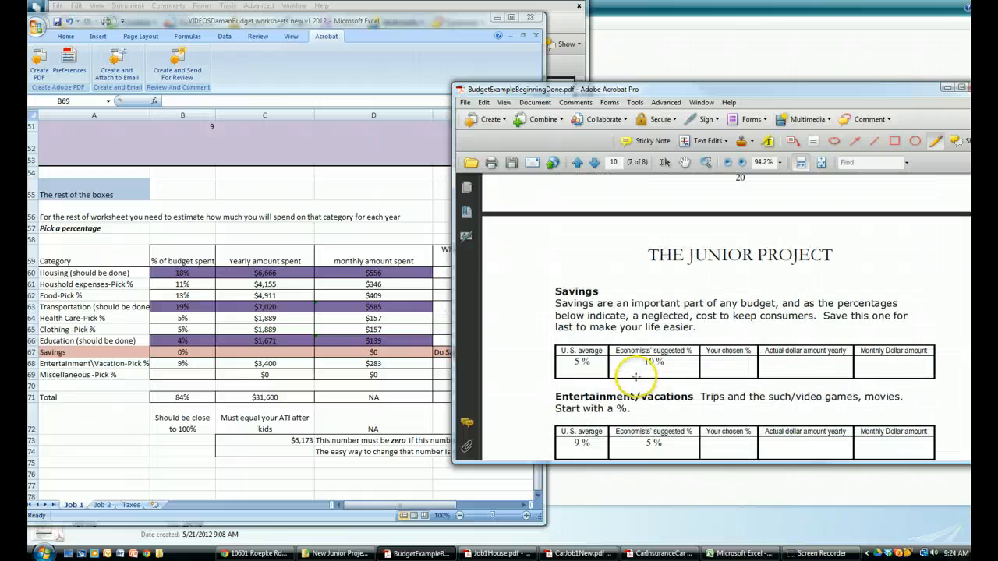
{"action": "scroll", "coordinate": [636, 378], "scroll_direction": "down", "scroll_amount": 4}
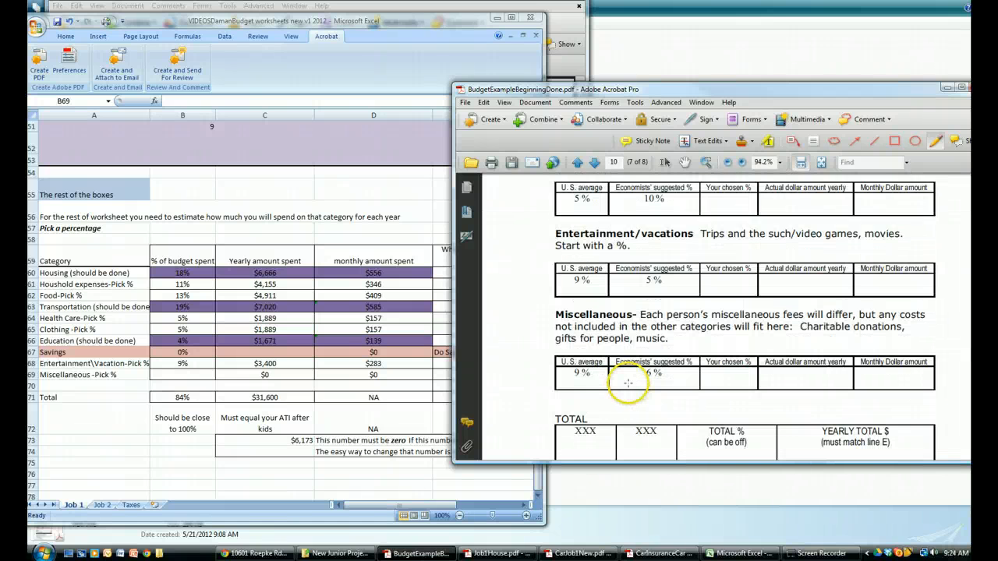
{"action": "left_click", "coordinate": [184, 380]}
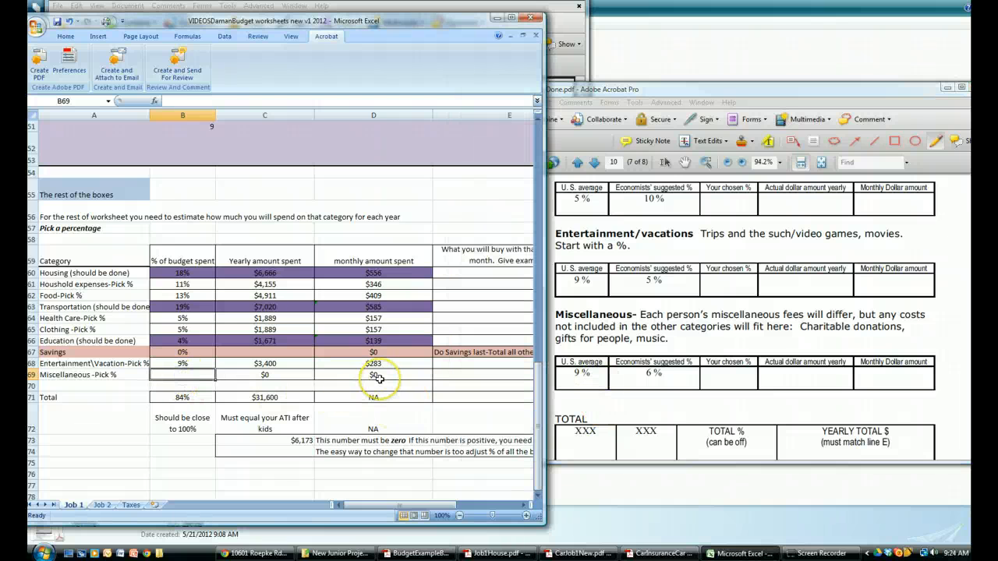
{"action": "key", "text": "Return"}
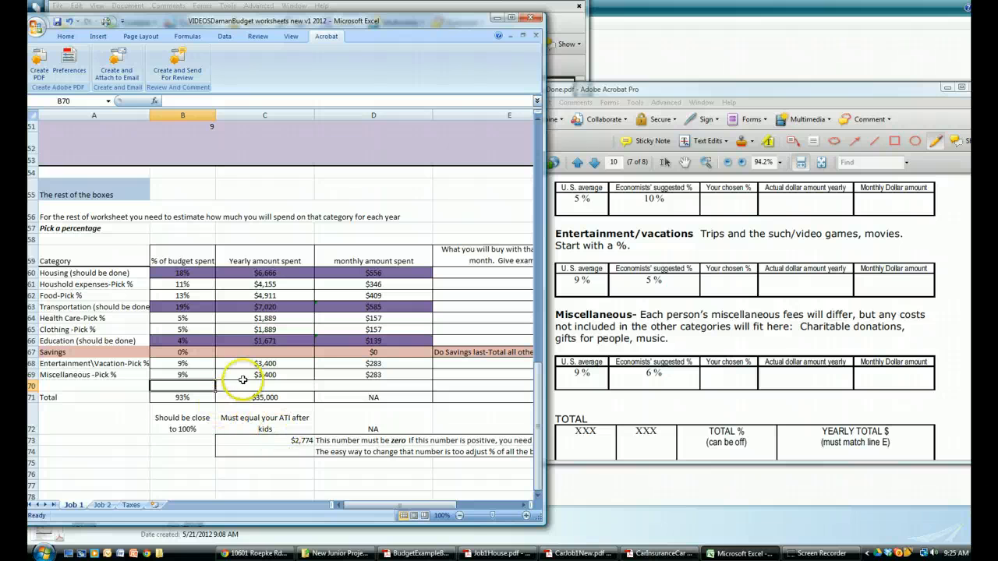
Enter the remaining 2774 as the Job 1 yearly Savings amount in C67 to balance the budget
{"action": "left_click", "coordinate": [259, 355]}
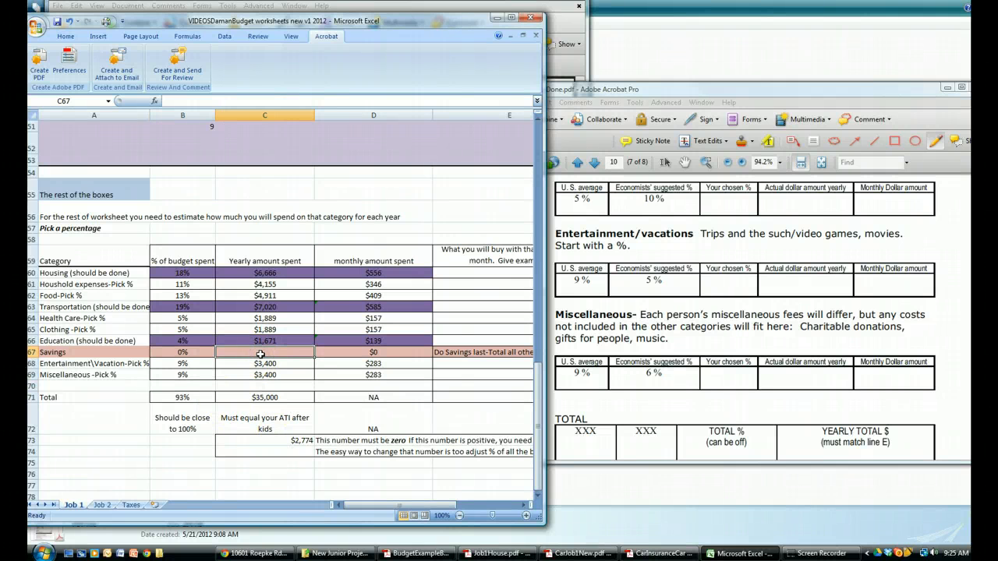
{"action": "type", "text": "2774"}
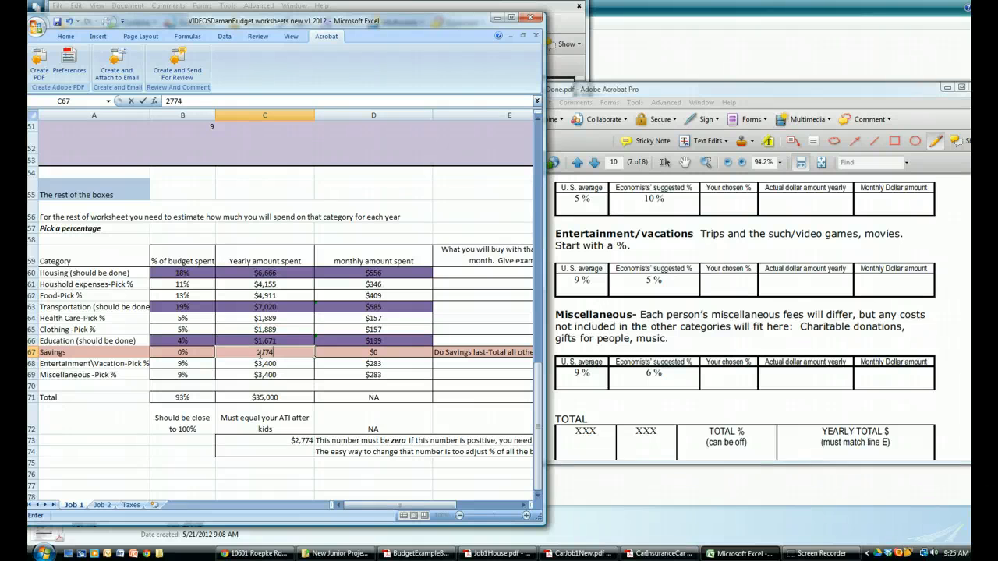
{"action": "key", "text": "Return"}
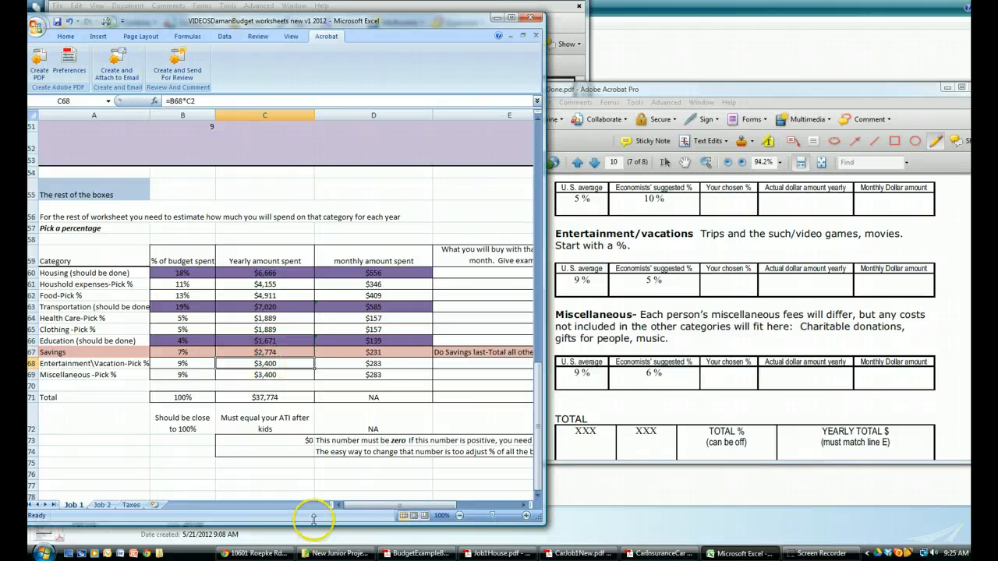